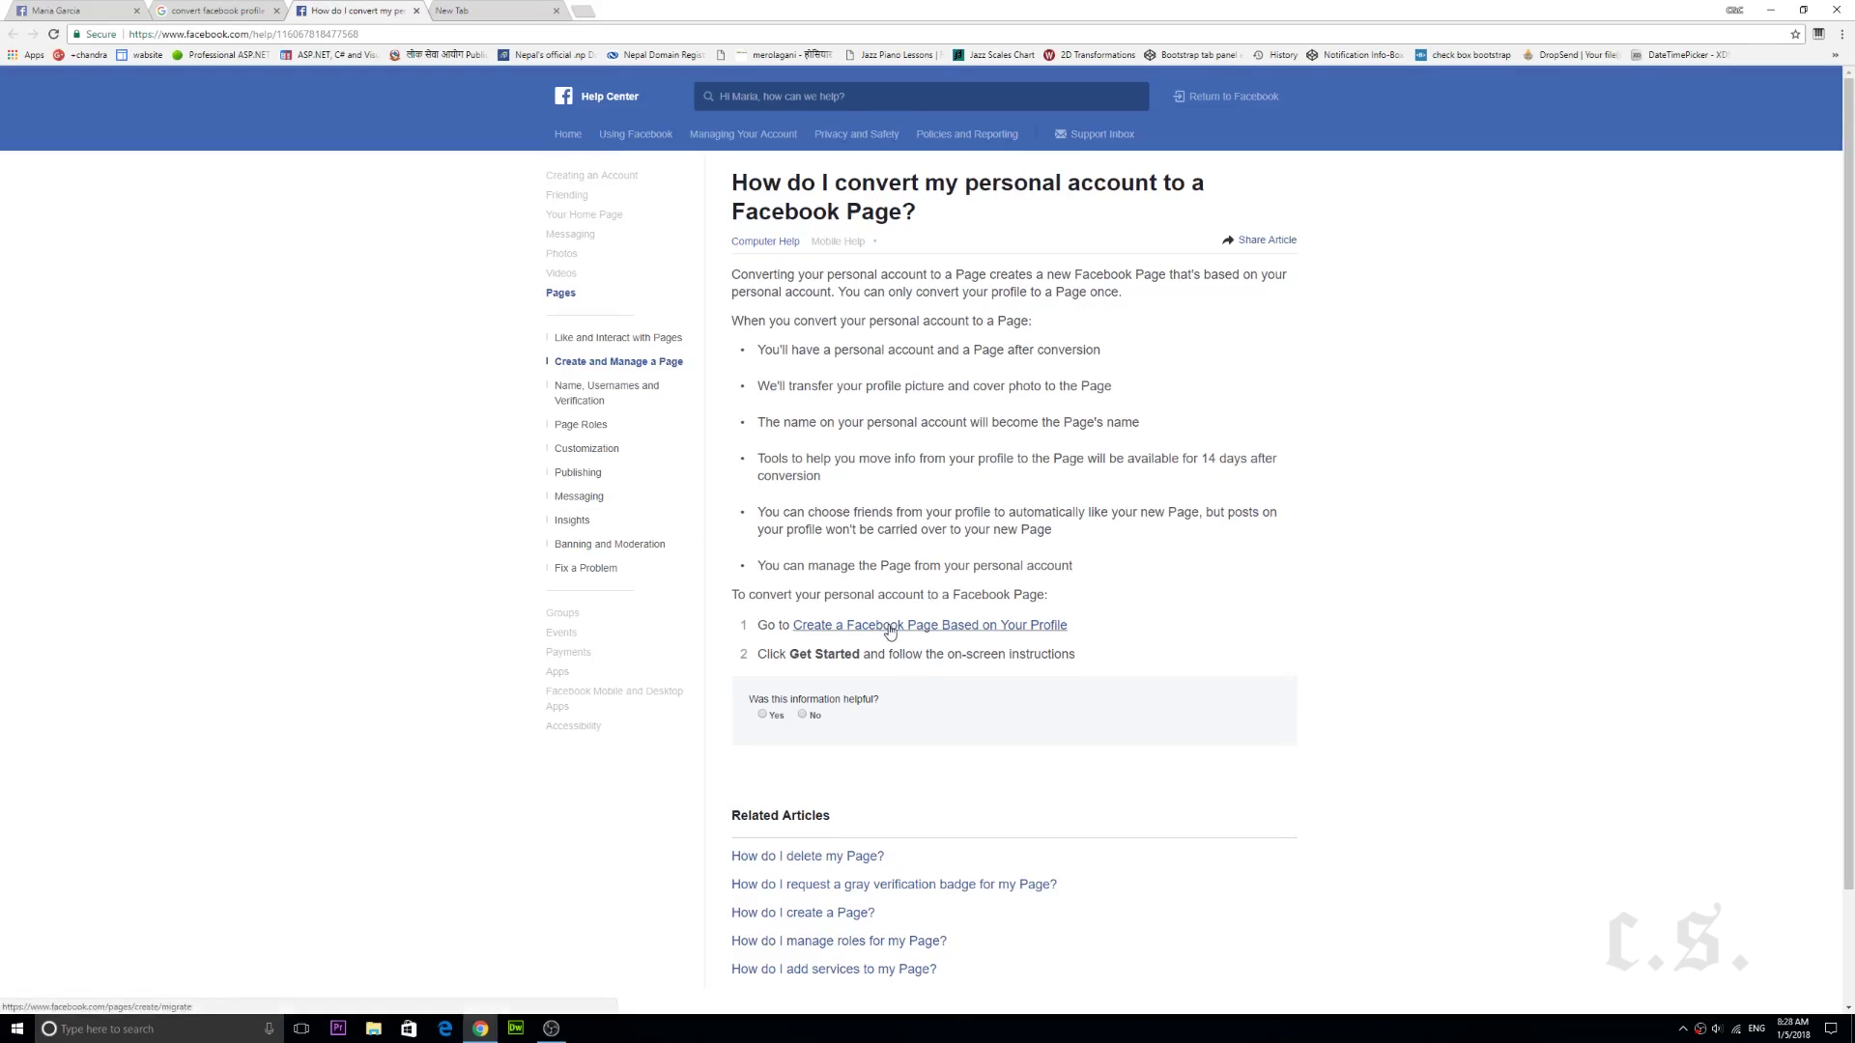
From the Help Center article, open the 'Create a Facebook Page Based on Your Profile' link in a new tab
right_click(890, 629)
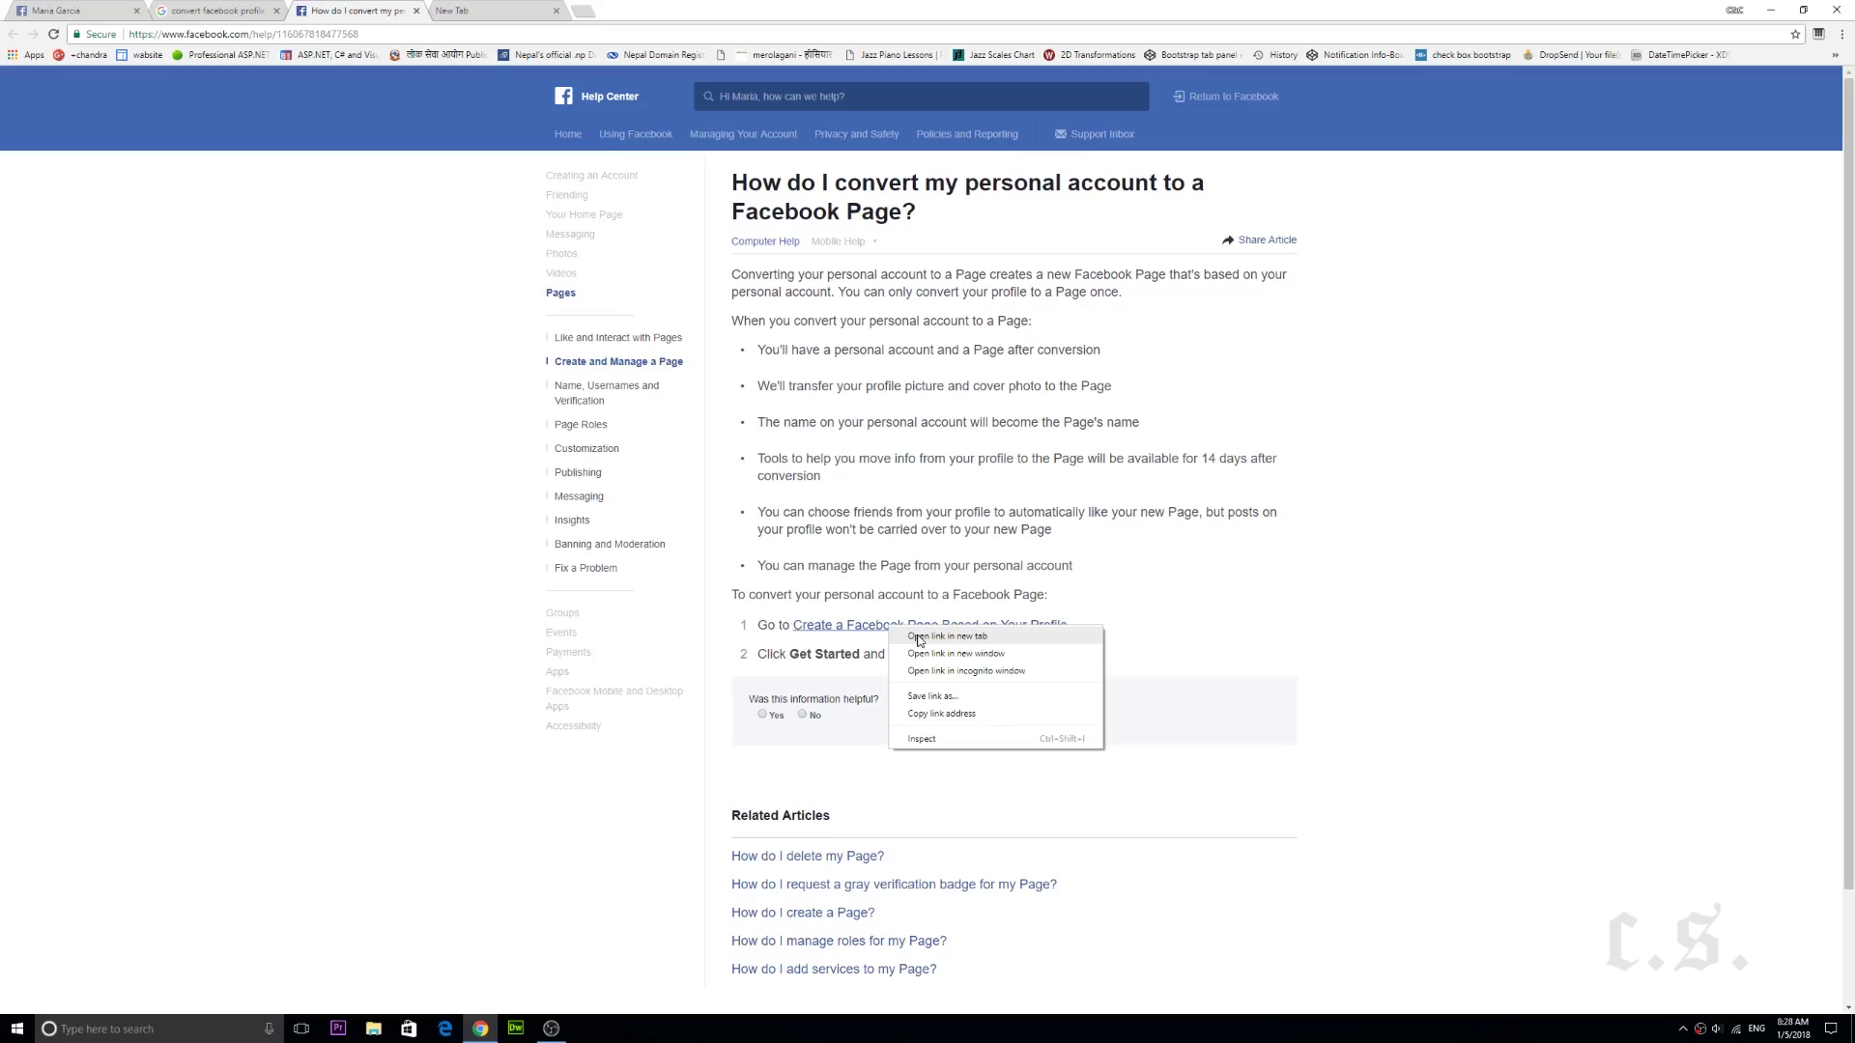
click(919, 639)
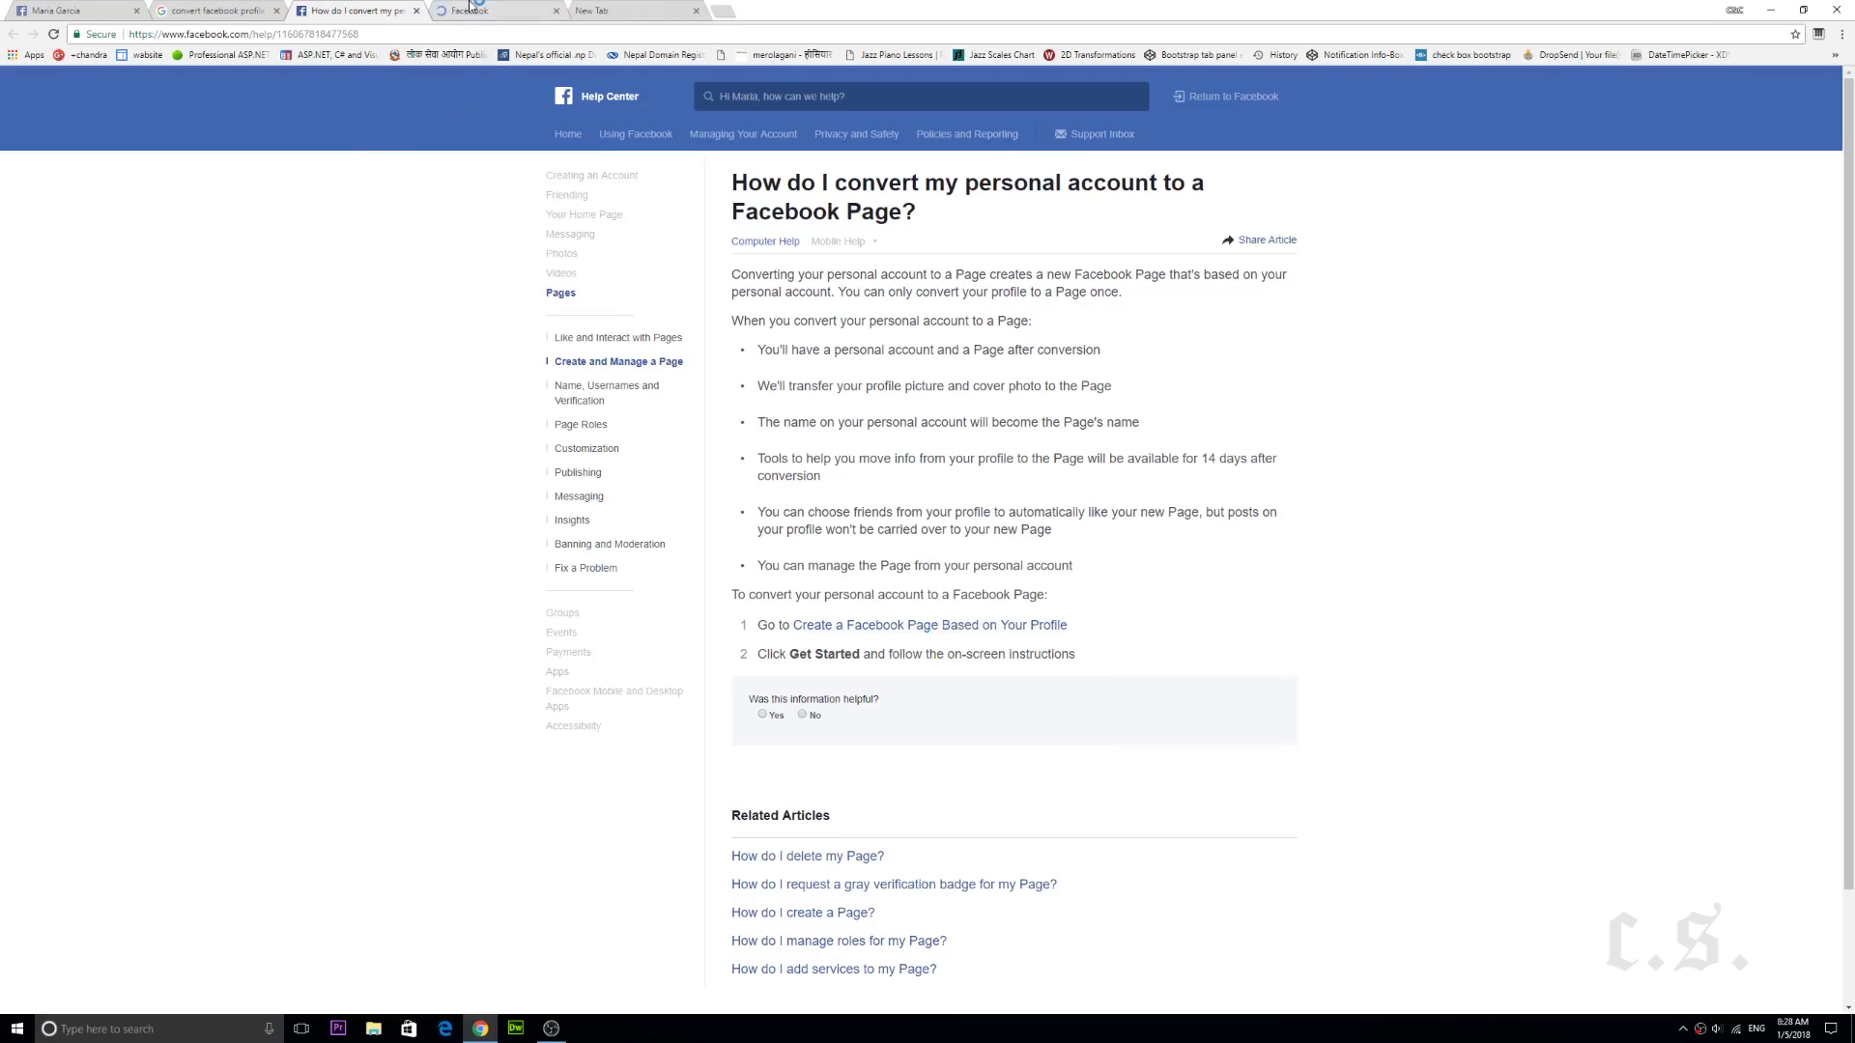
click(477, 10)
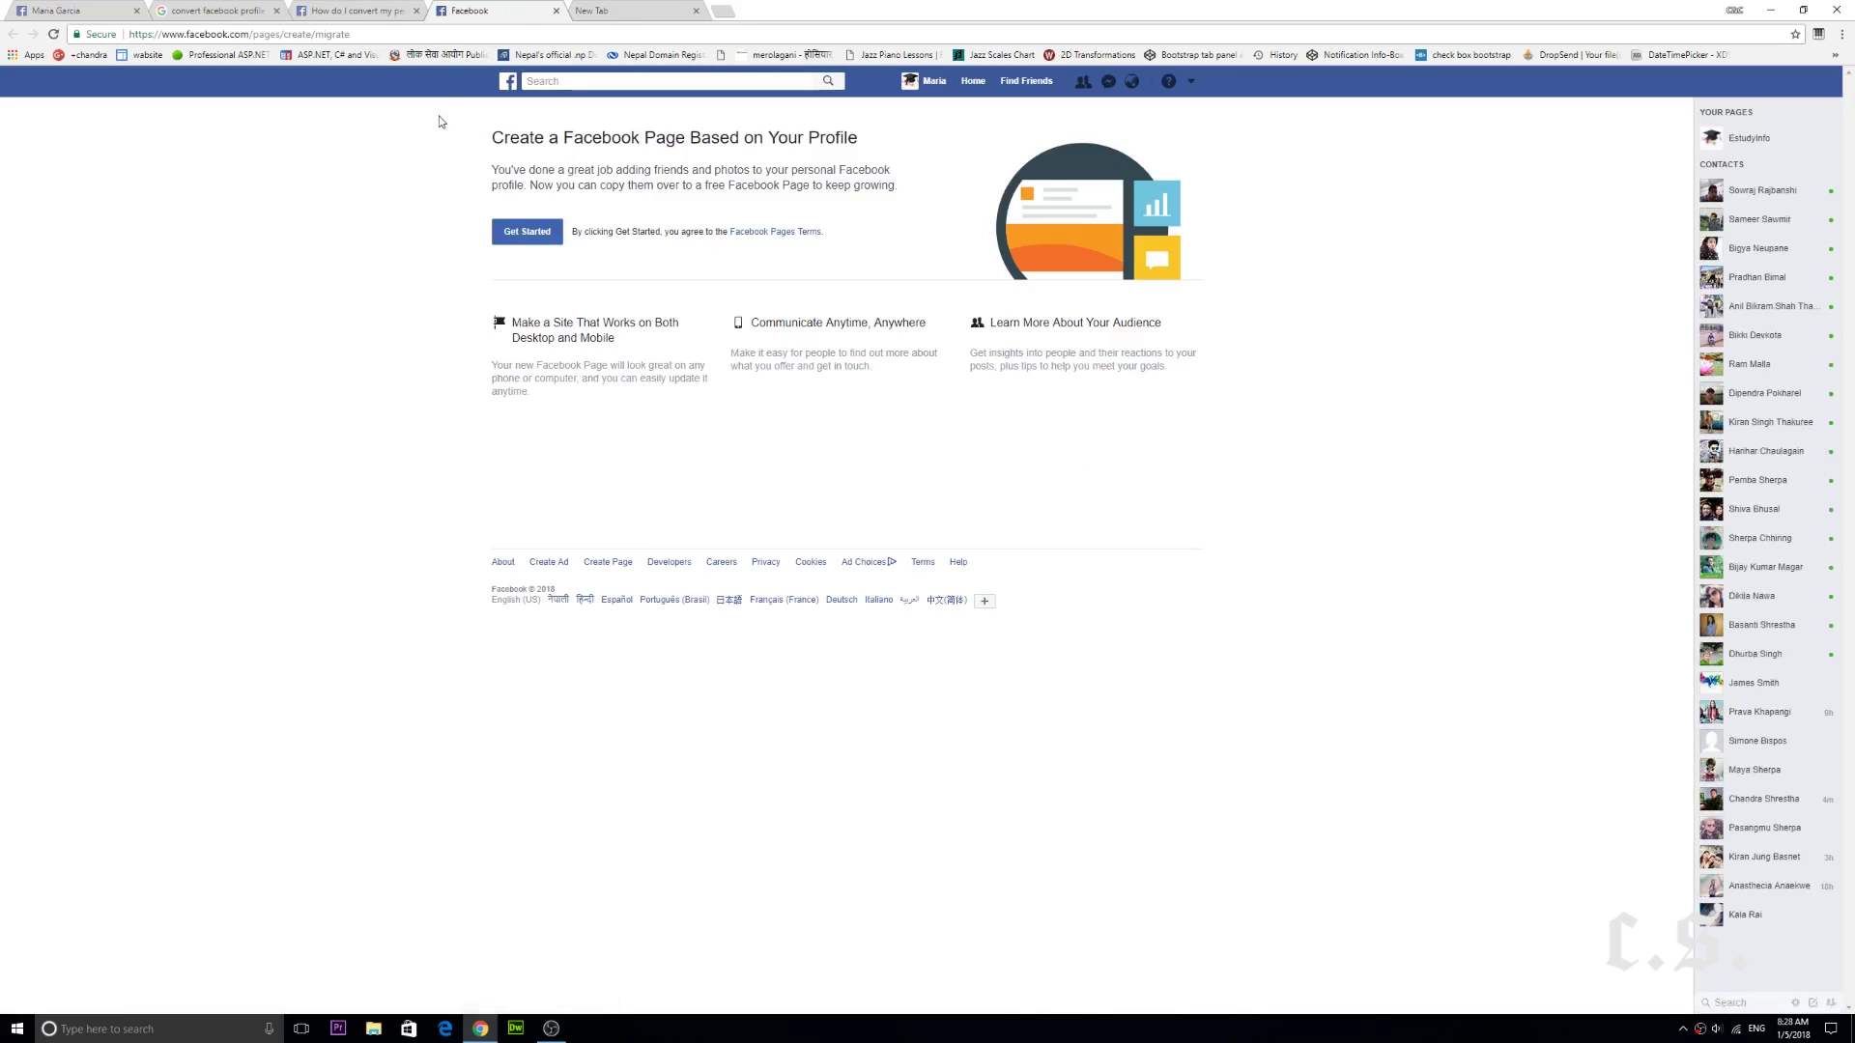
drag(489, 138, 870, 134)
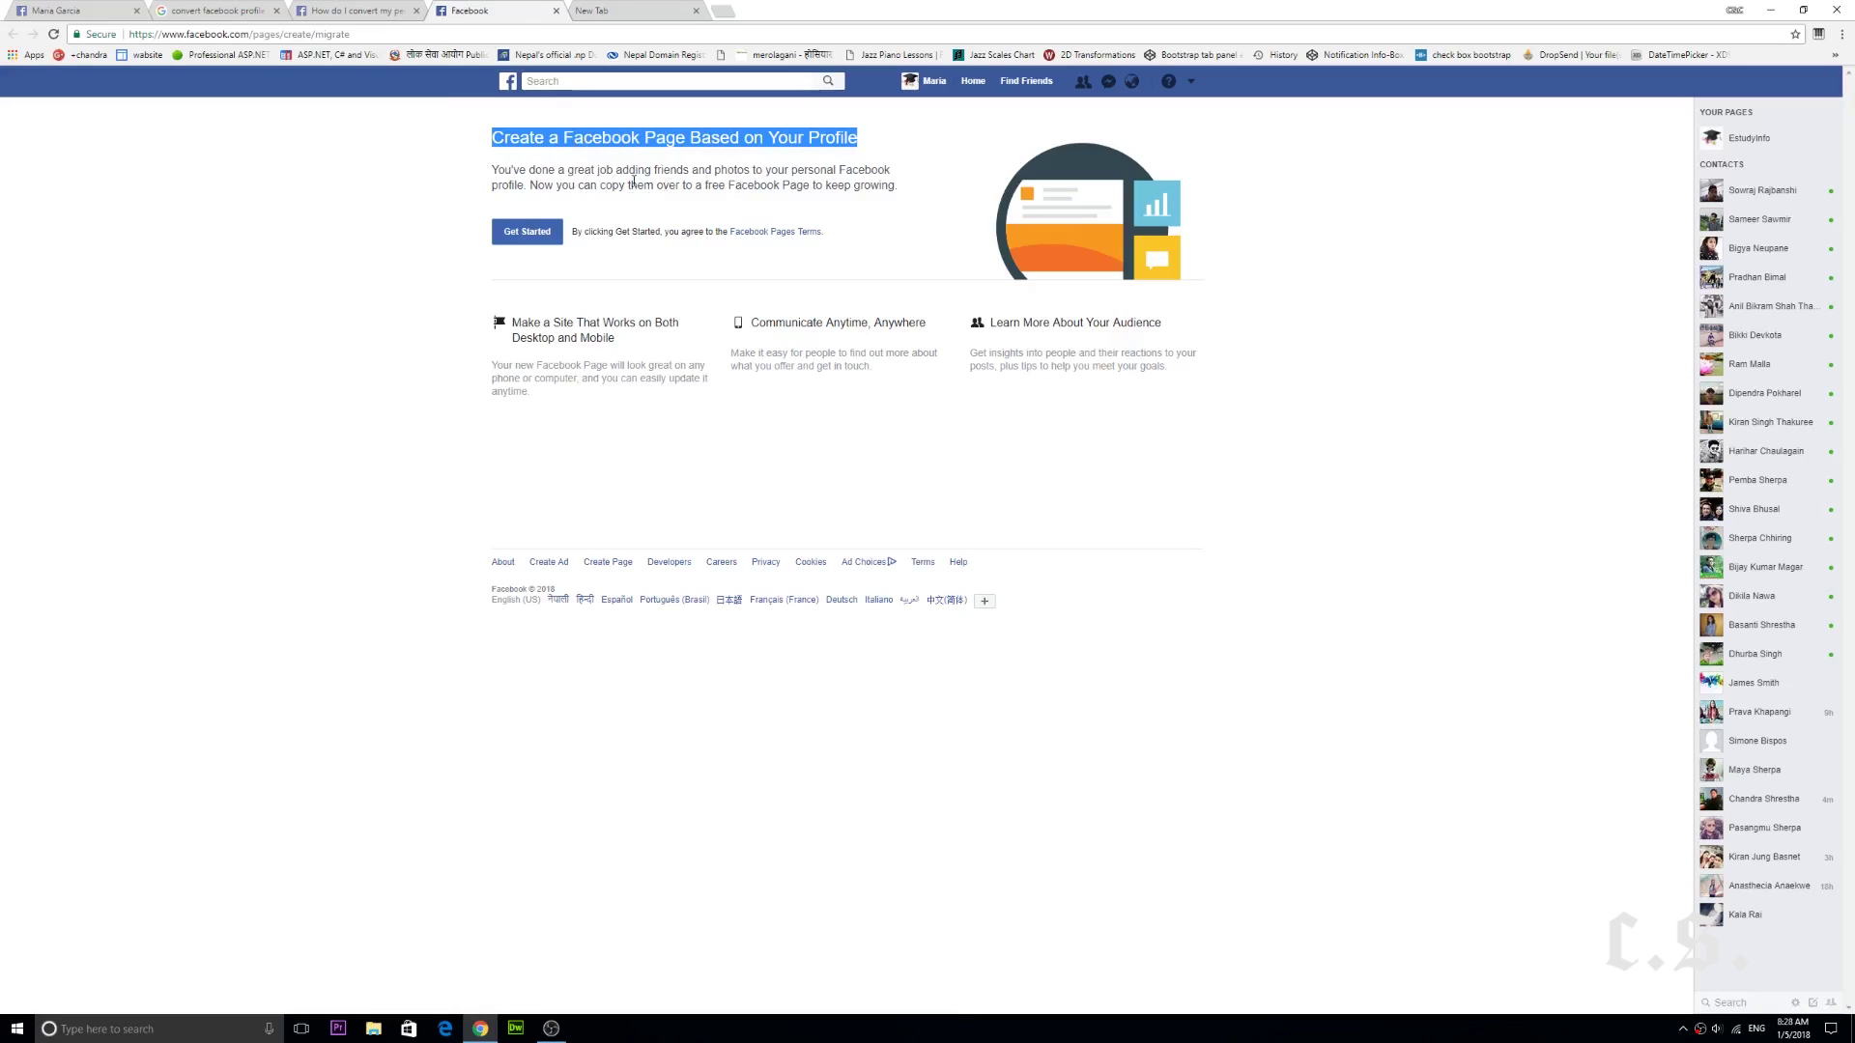
click(529, 231)
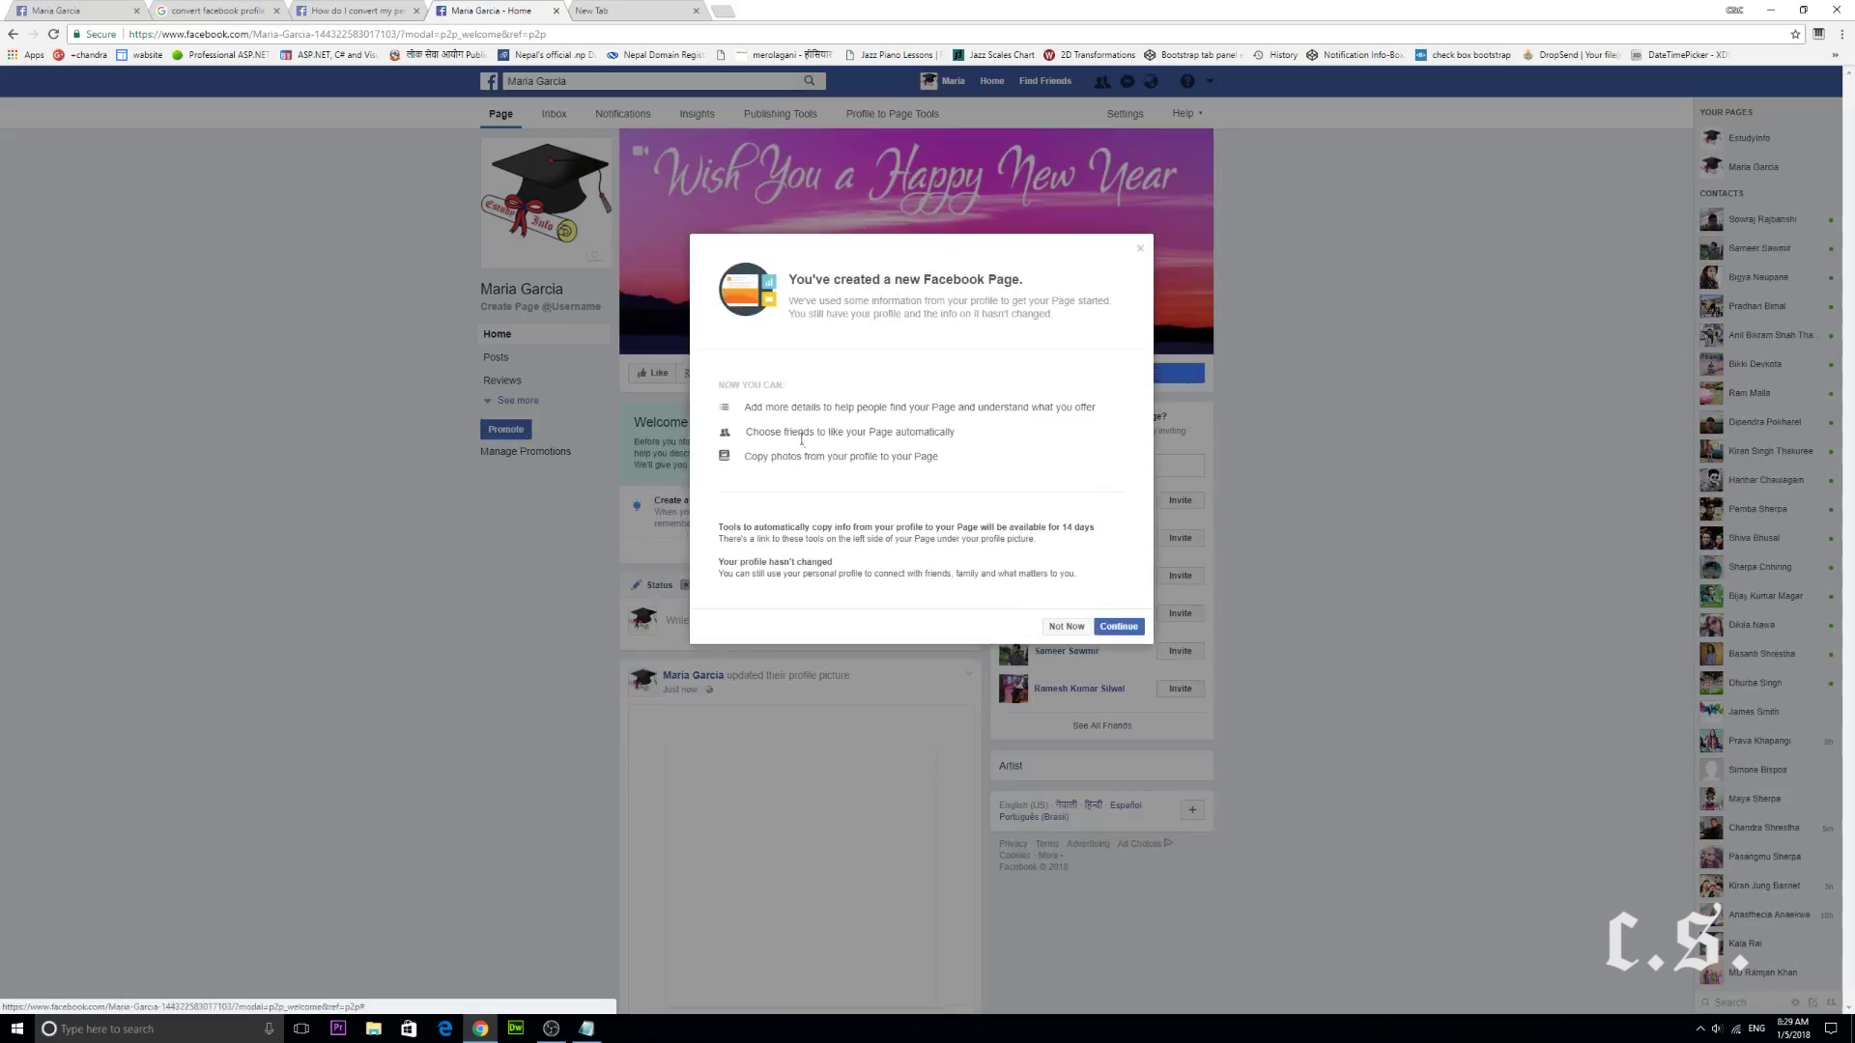
Set and save the Page address as 'Texas USA'
click(1119, 626)
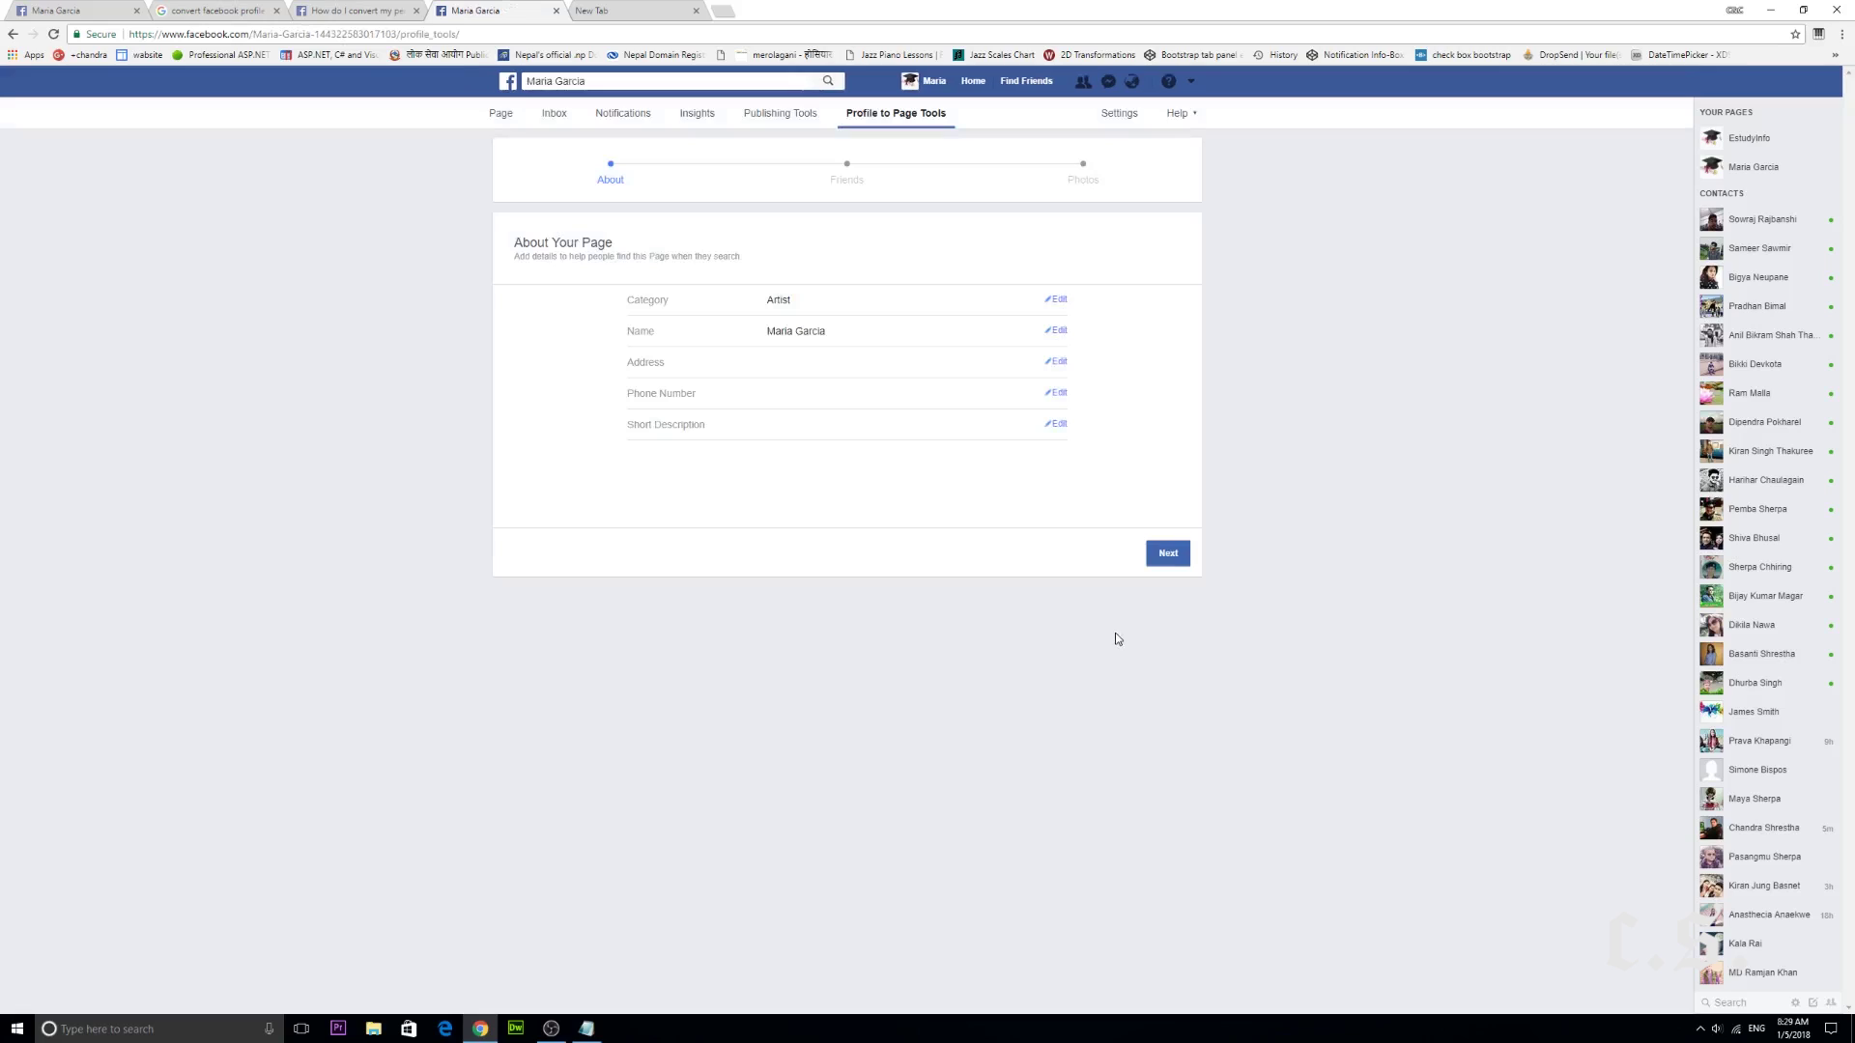
click(811, 364)
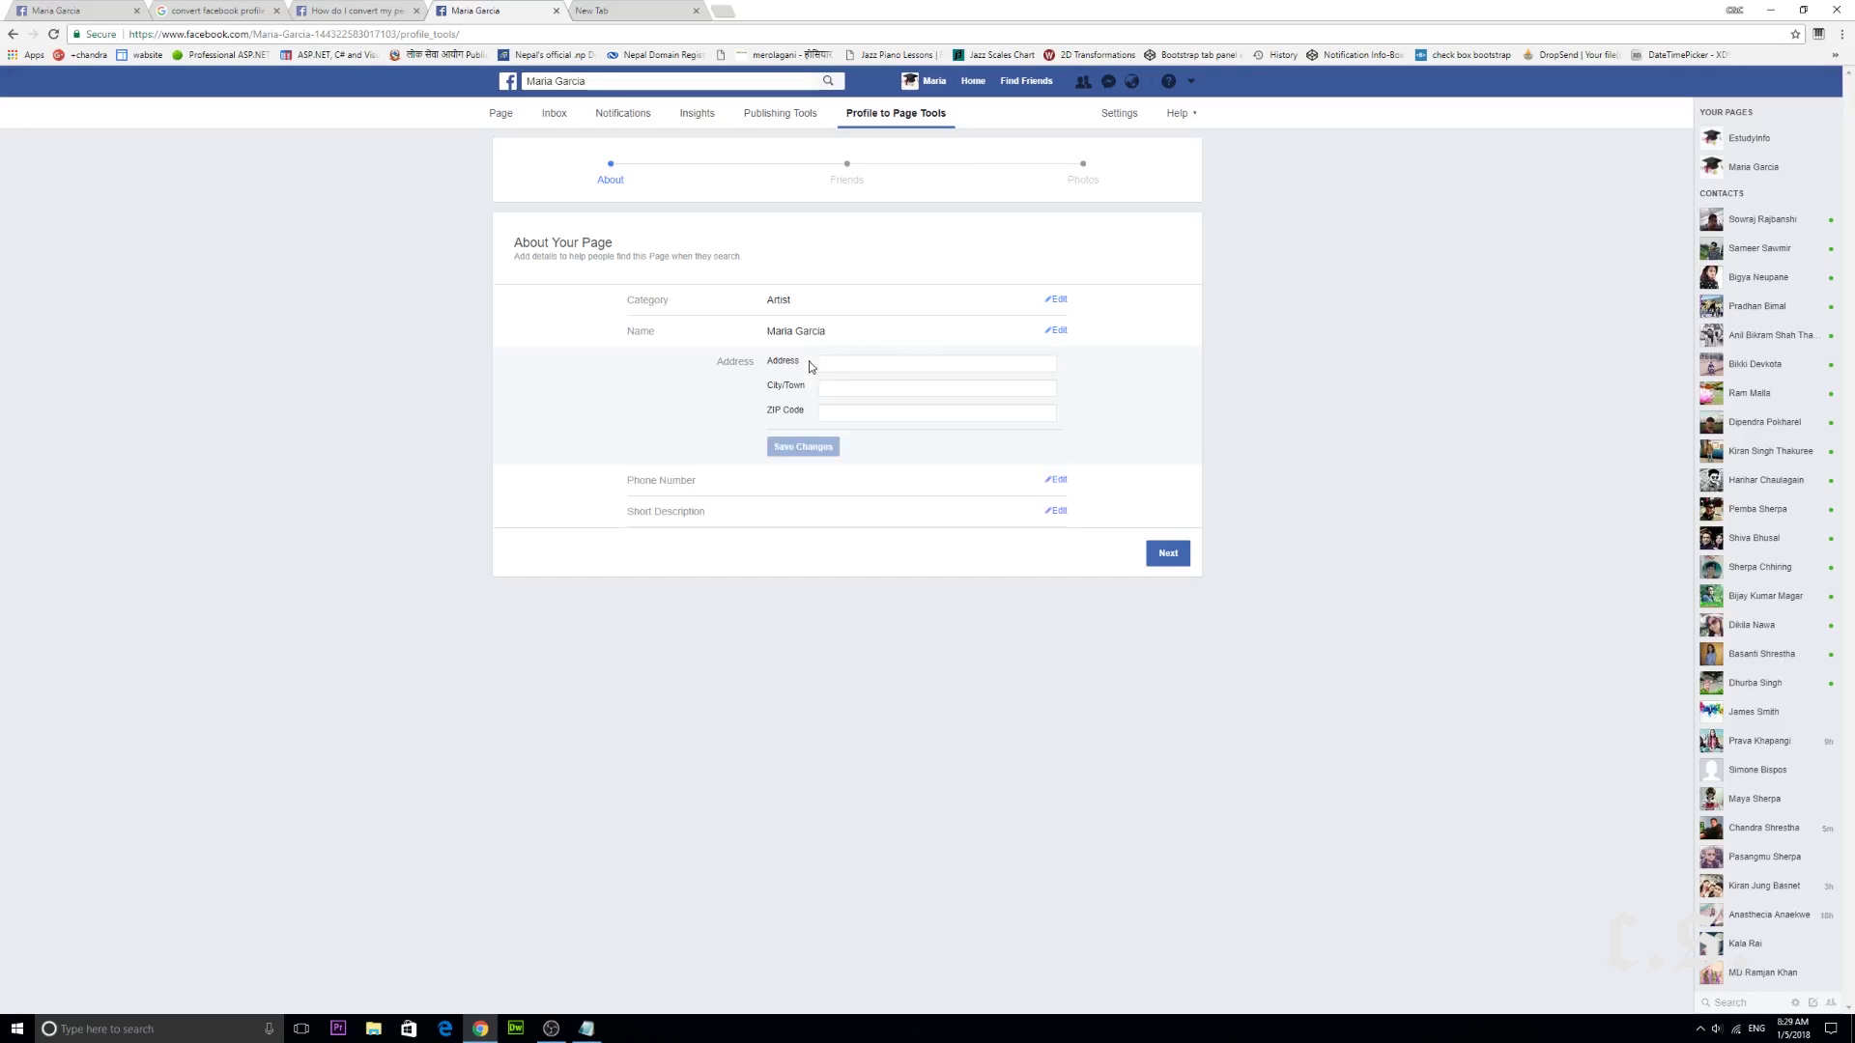
click(840, 364)
text(Texas USA)
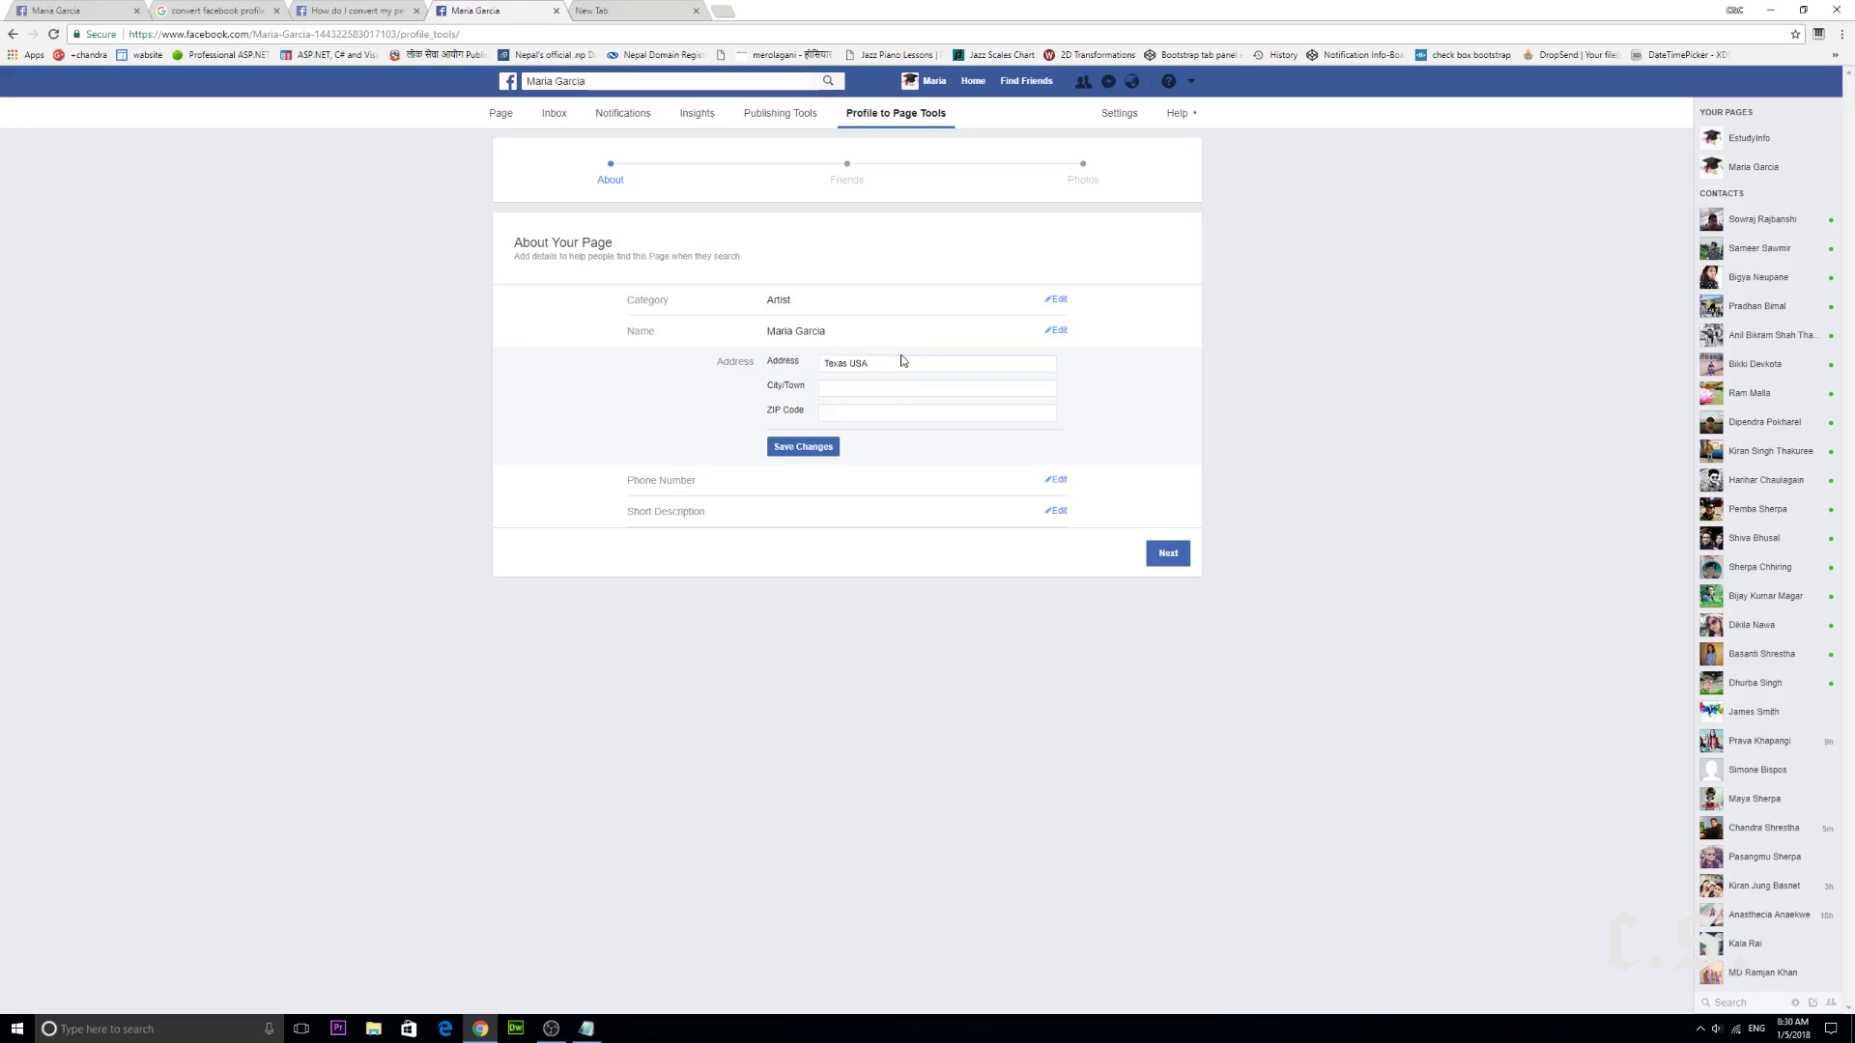
click(819, 447)
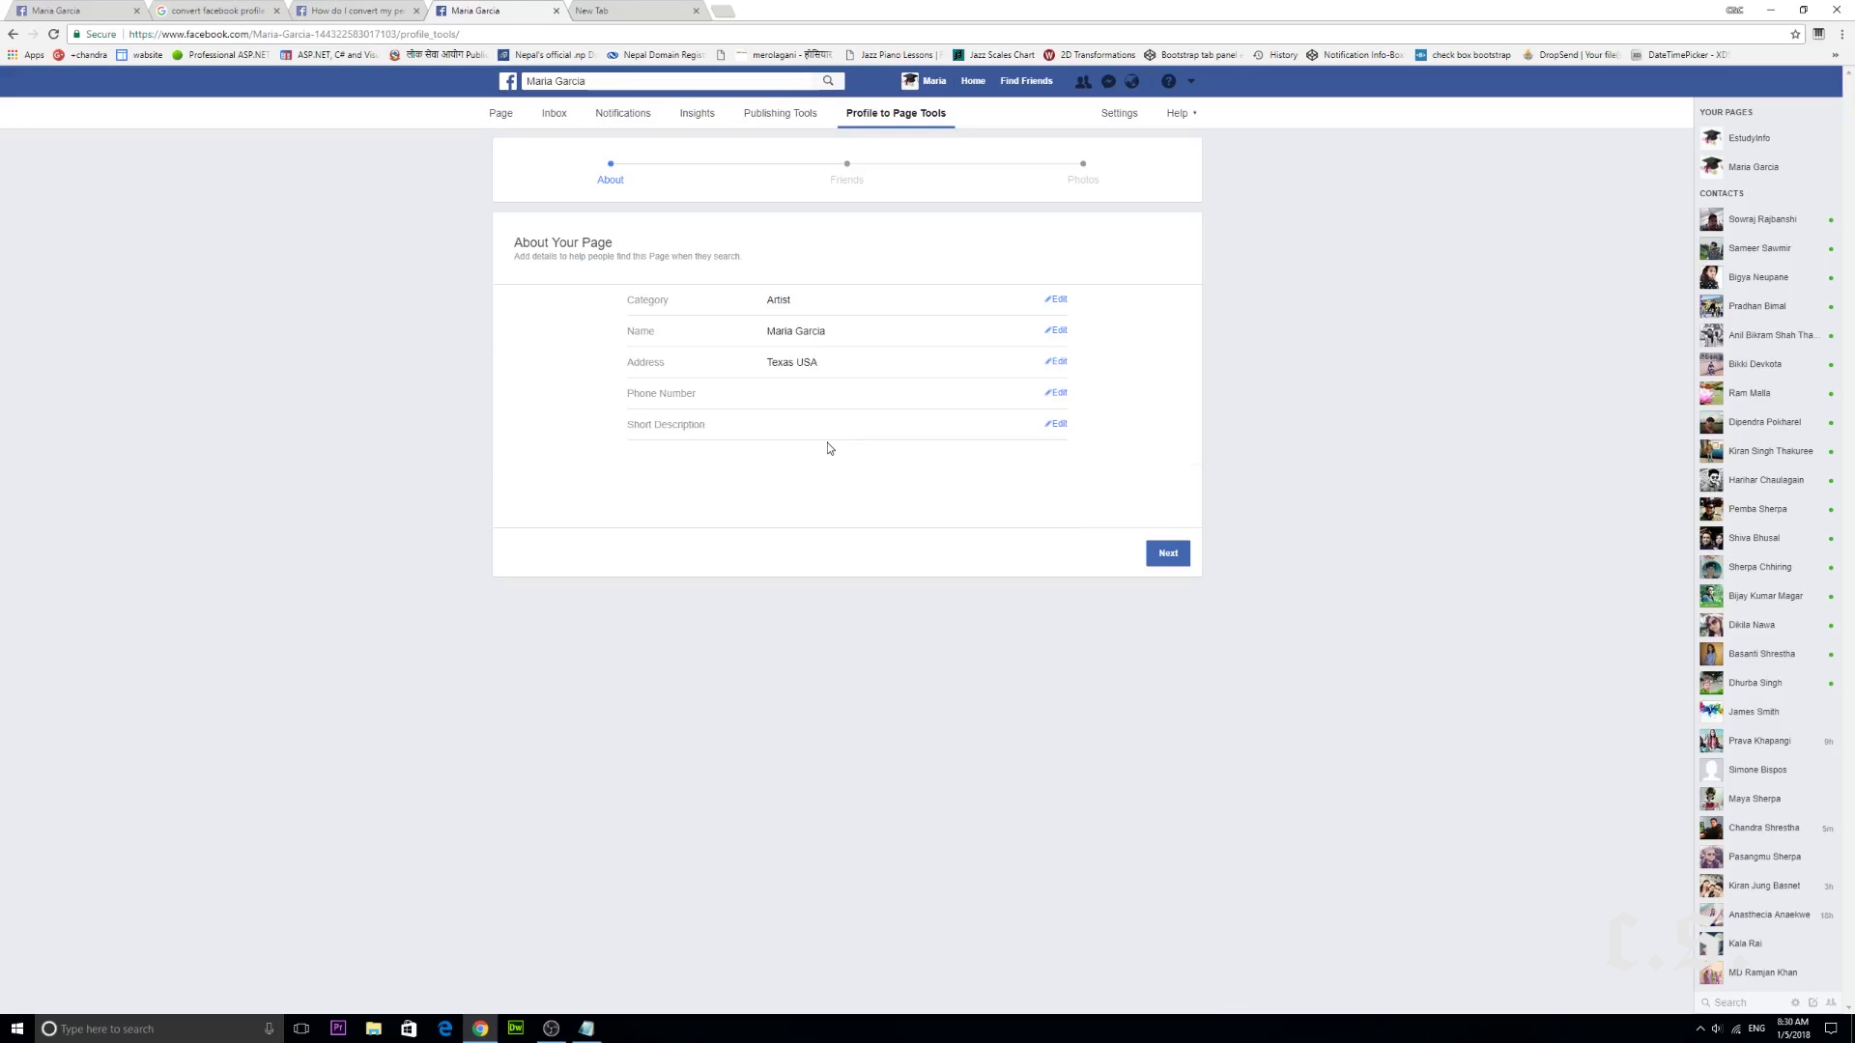
Save a short description about being a computer programmer and developer
click(841, 393)
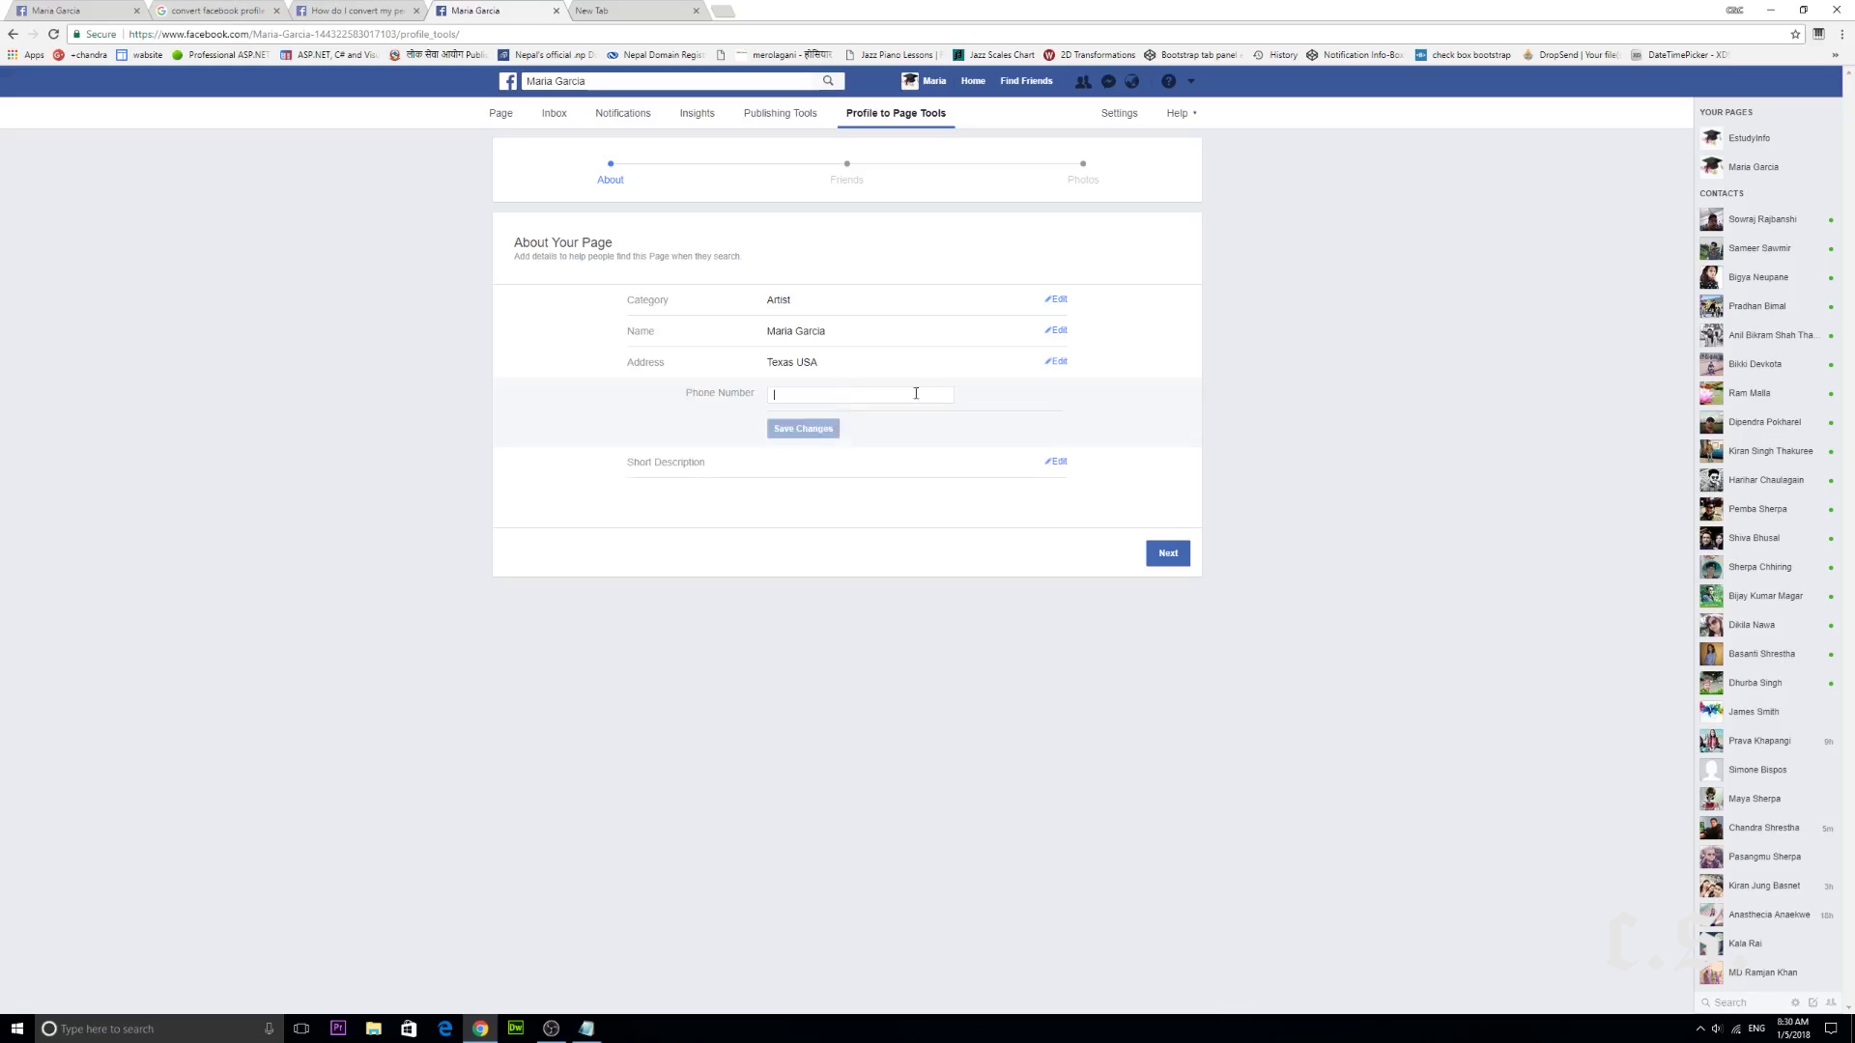
click(768, 461)
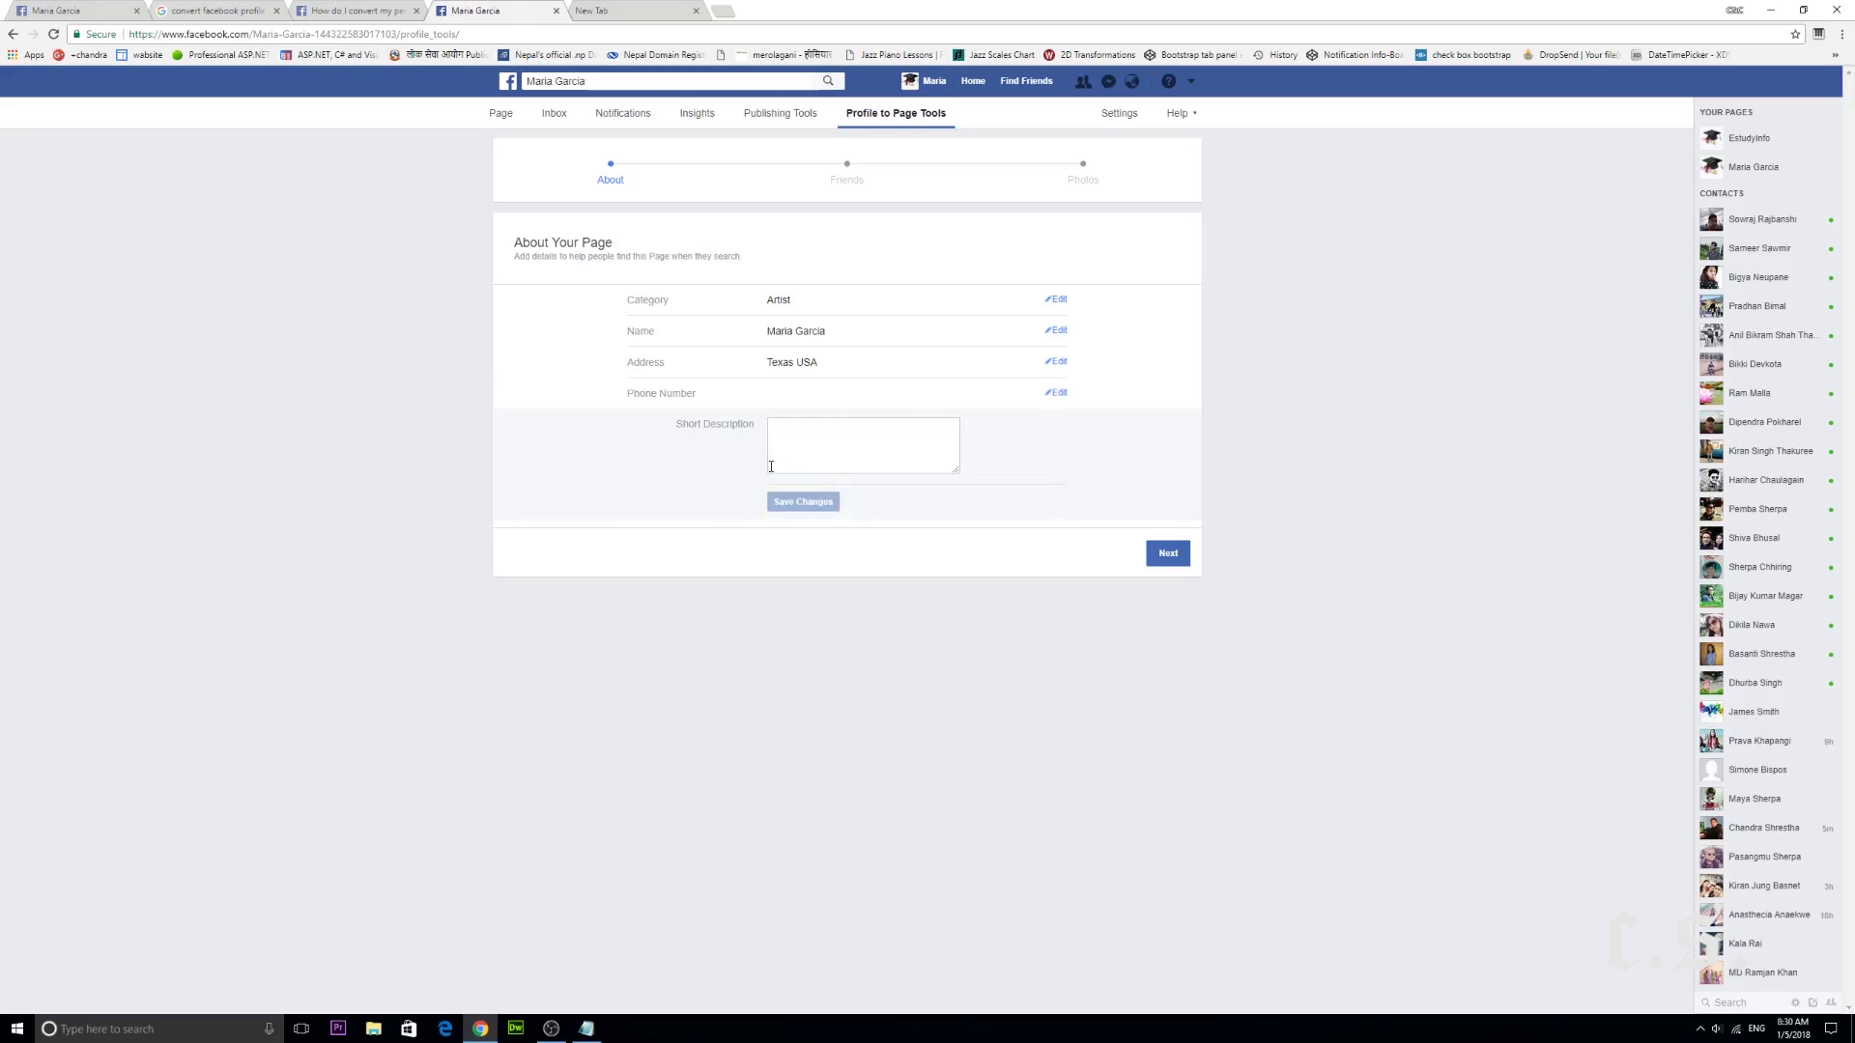
text(Hi I am Computer programmer and deve)
text(loper)
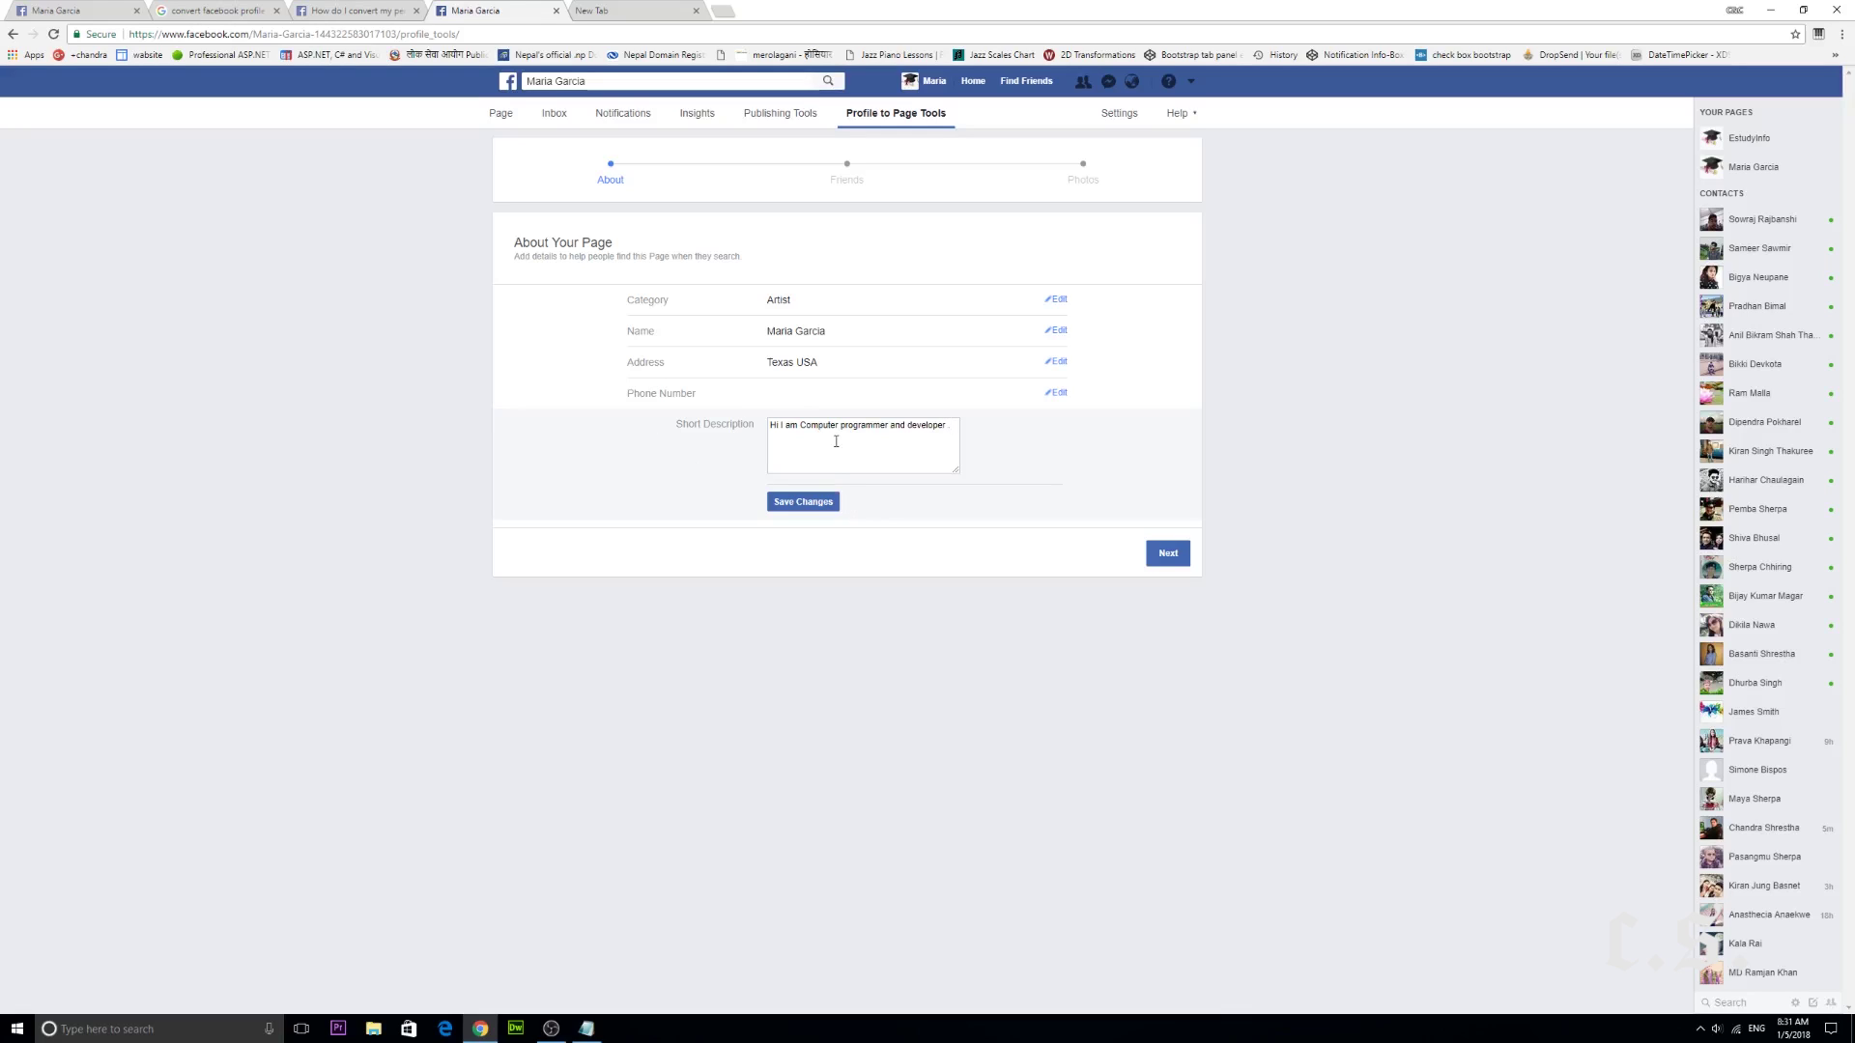
click(828, 507)
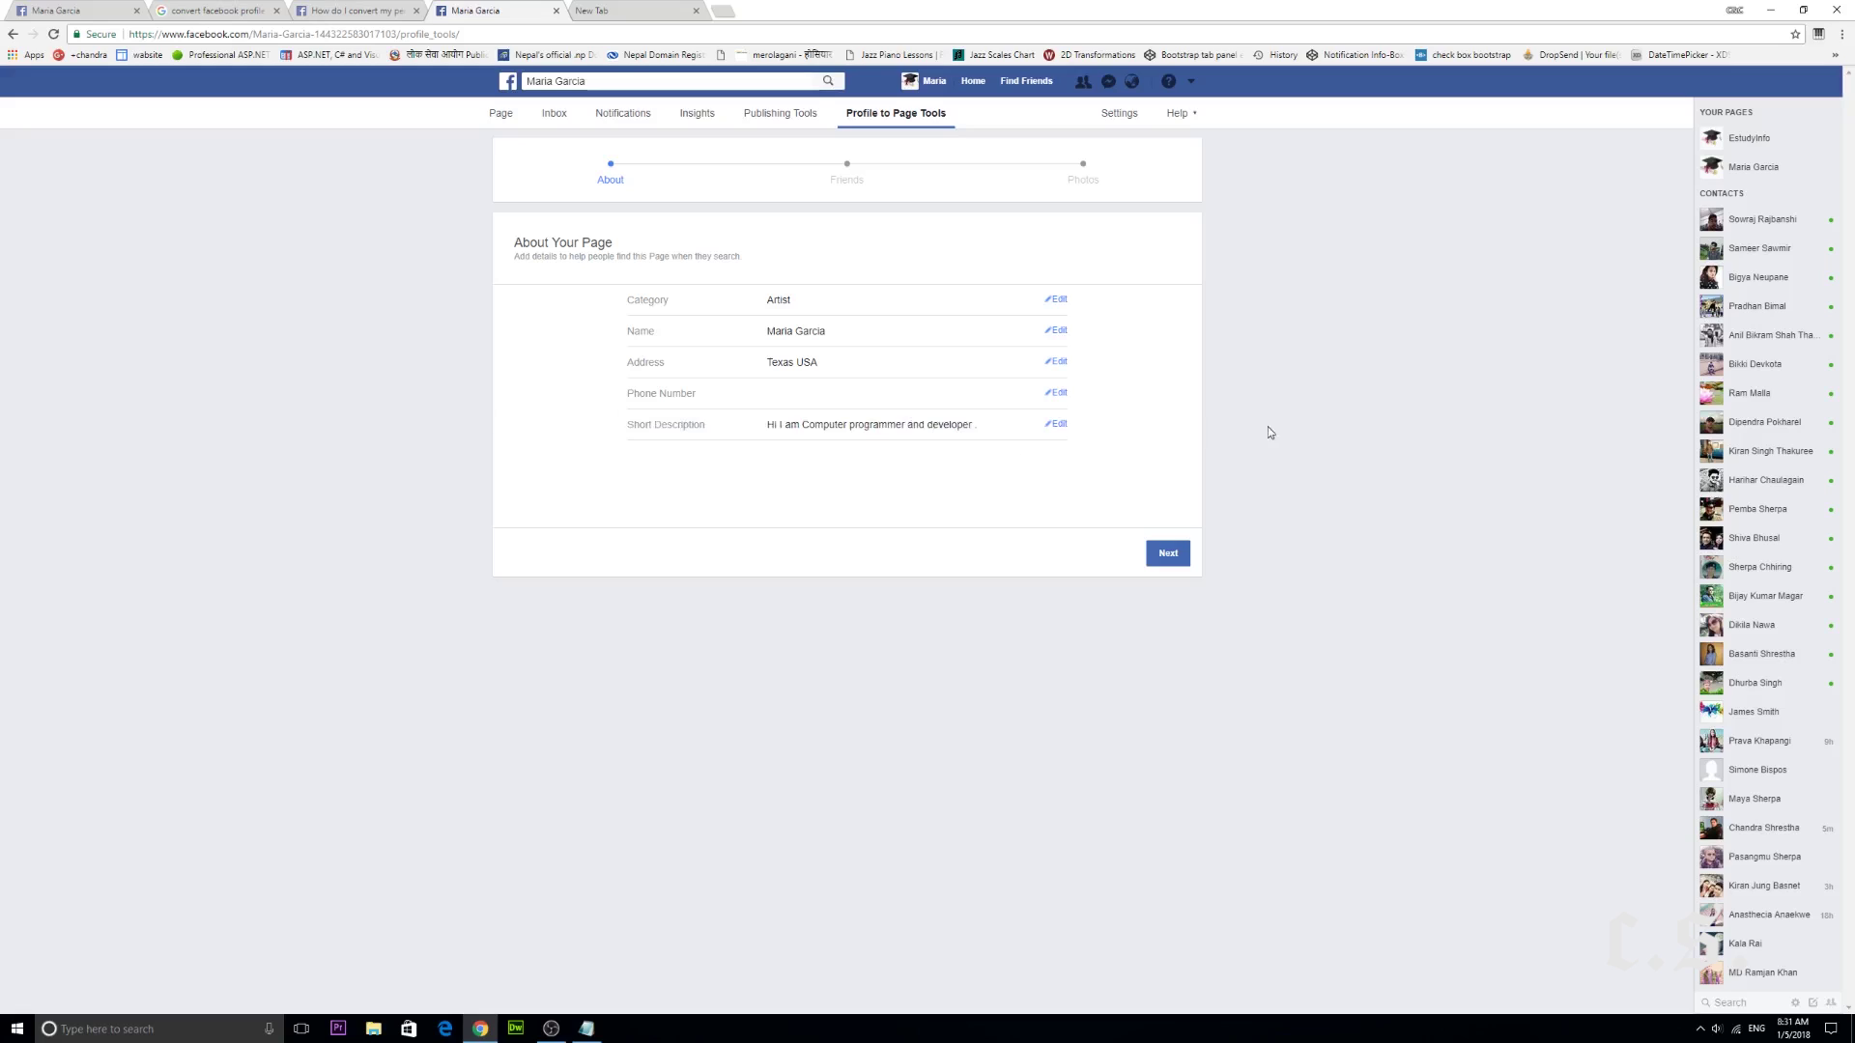
Select all 171 profile friends to like the new Page
click(1171, 554)
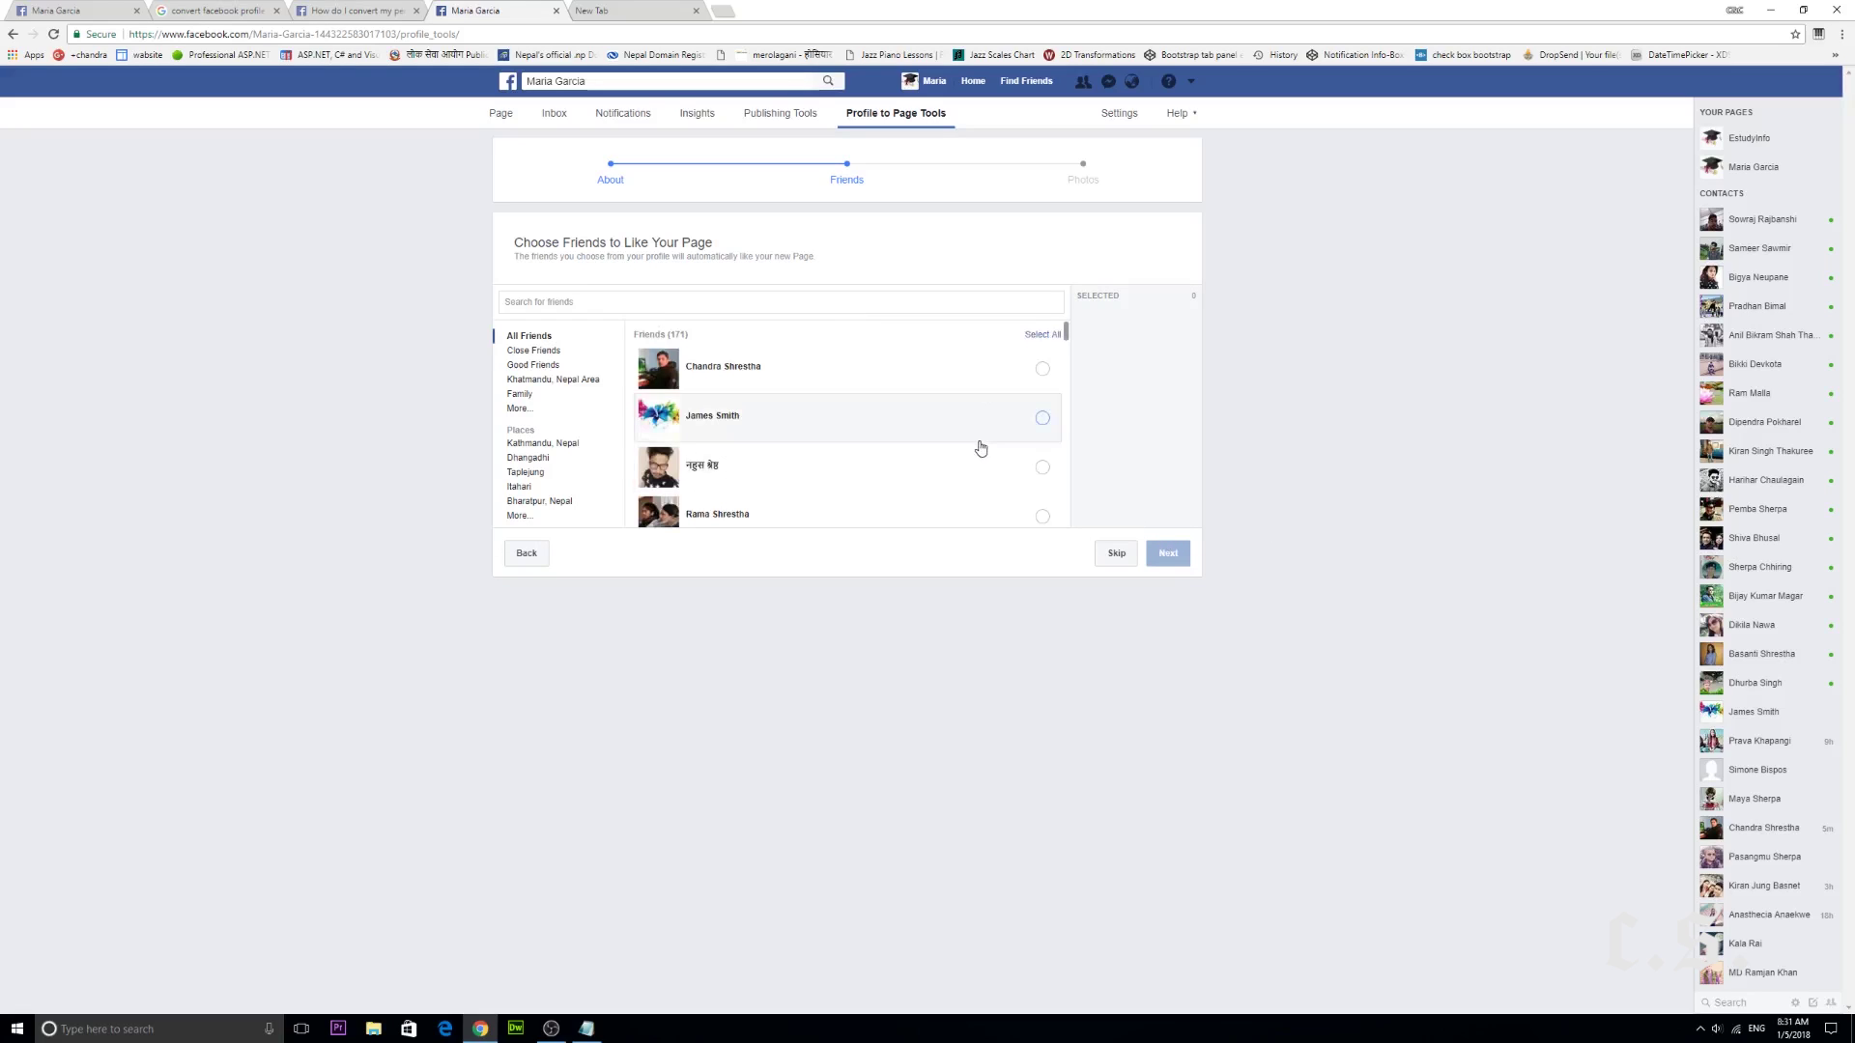
scroll(980, 439, down, 3)
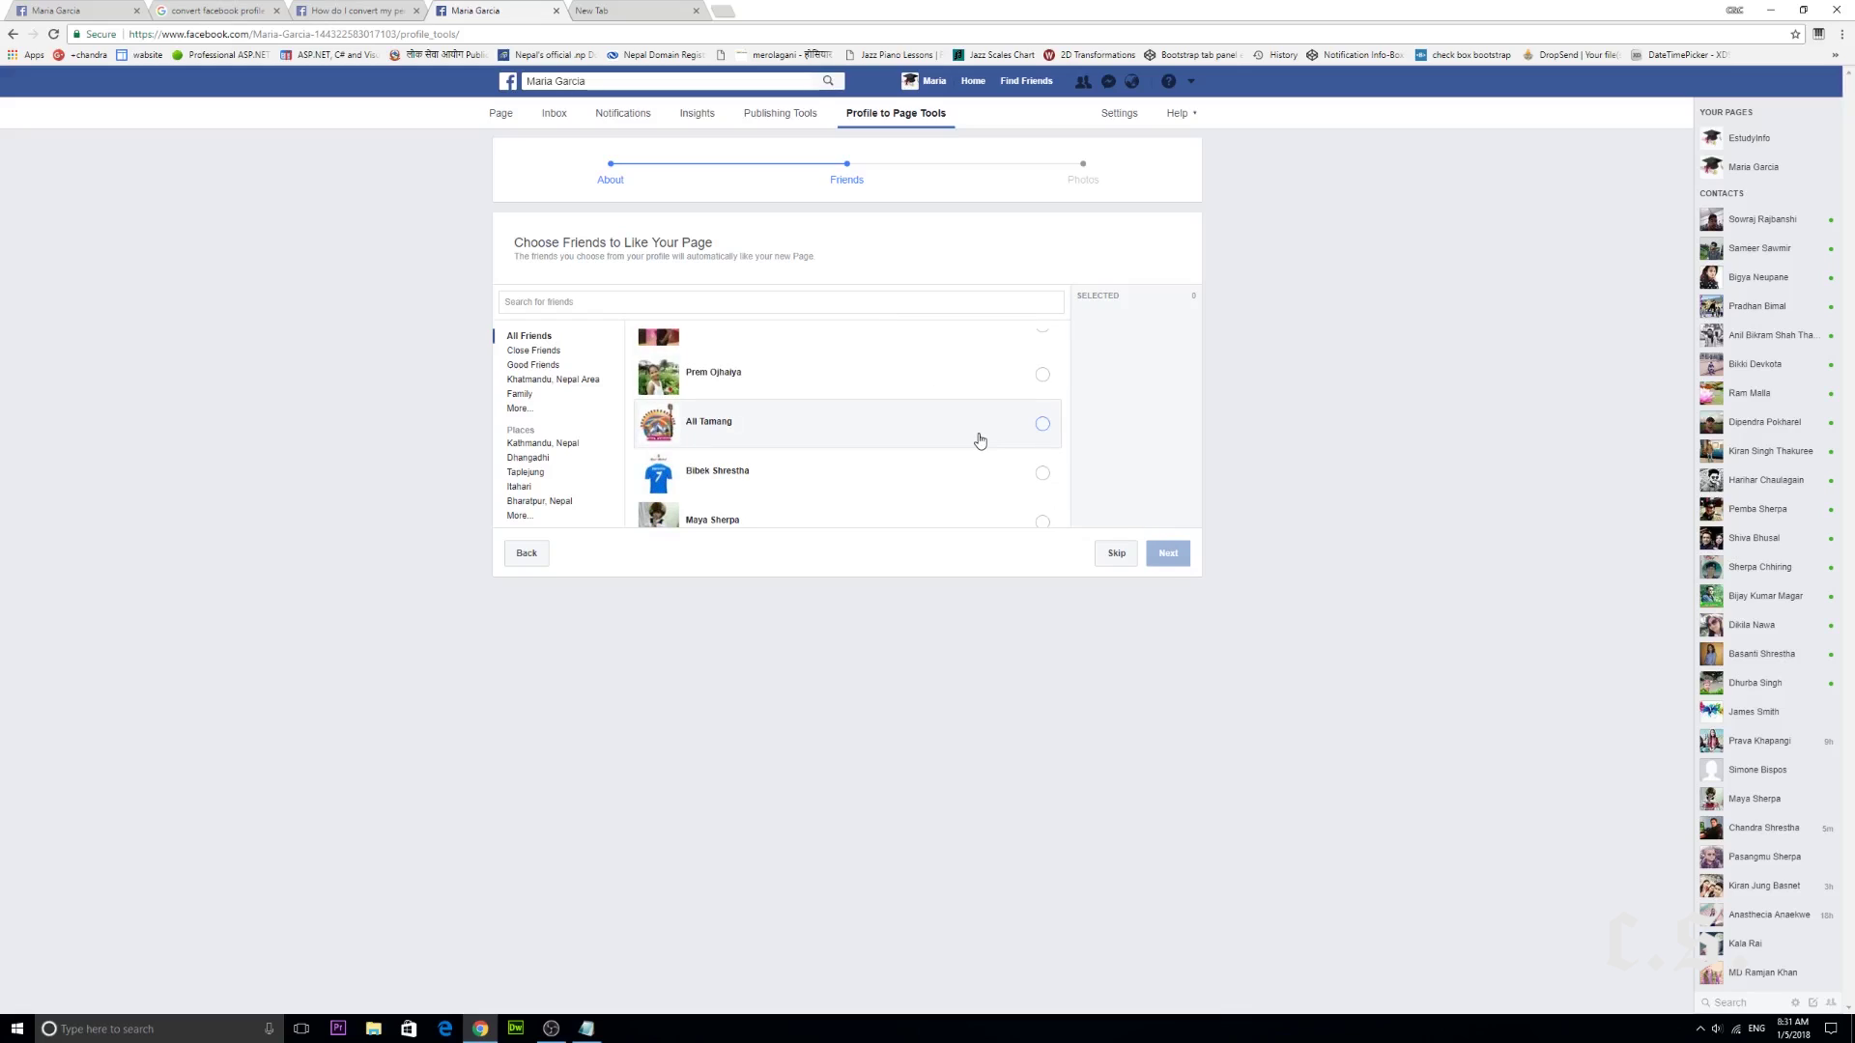
scroll(981, 439, up, 3)
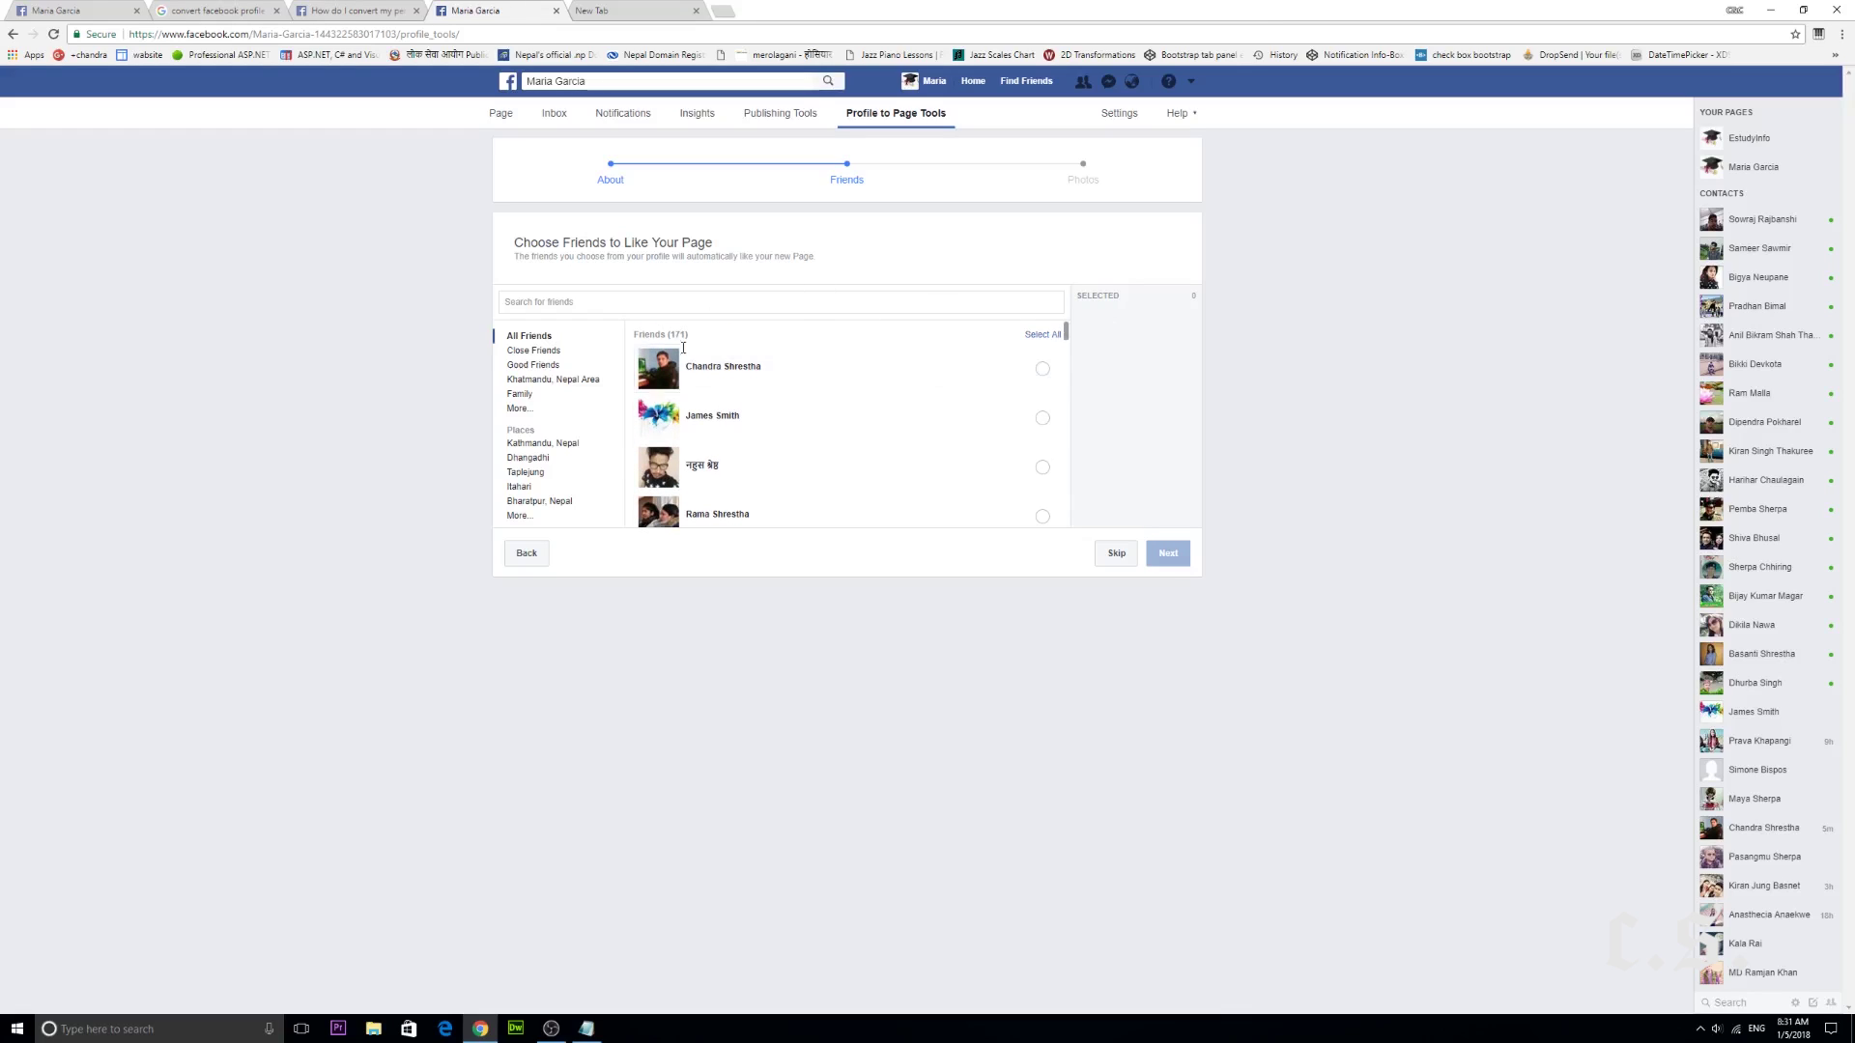
click(1043, 336)
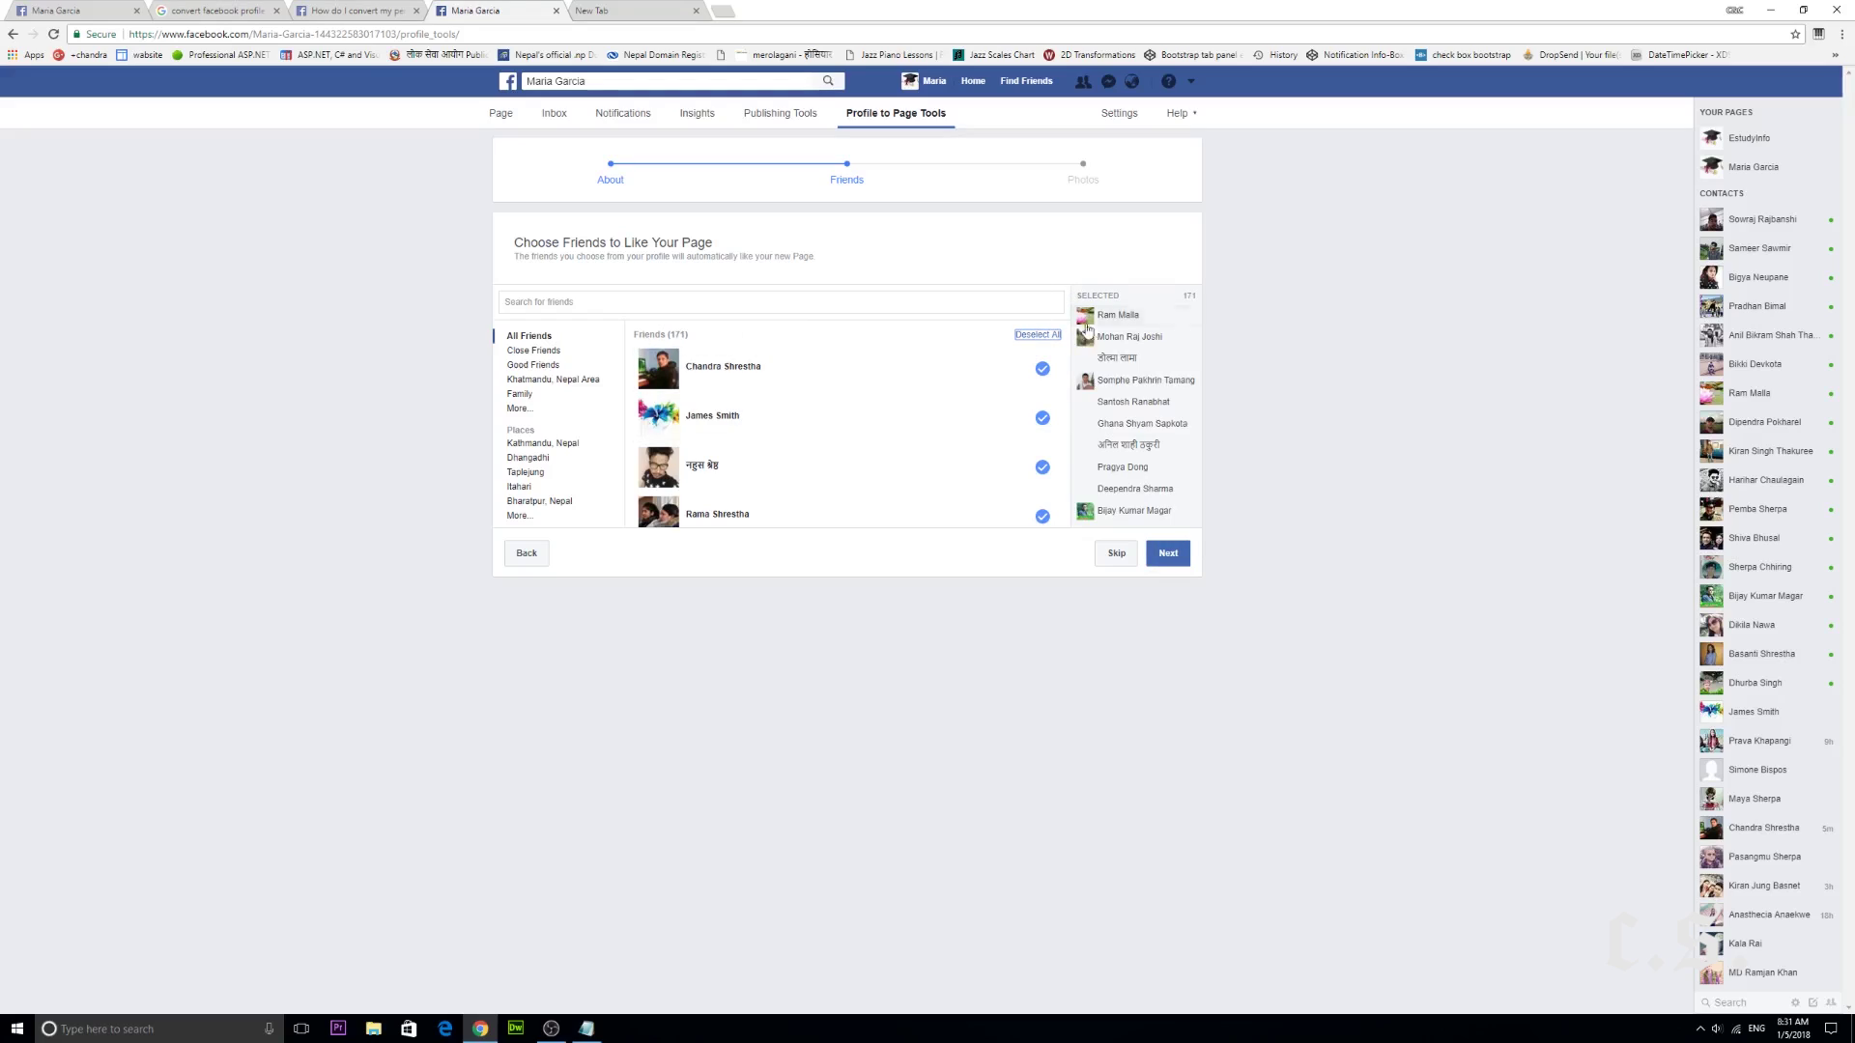
Copy the graduation cap album to the Page, finish setup, and acknowledge the copying notice
click(1174, 556)
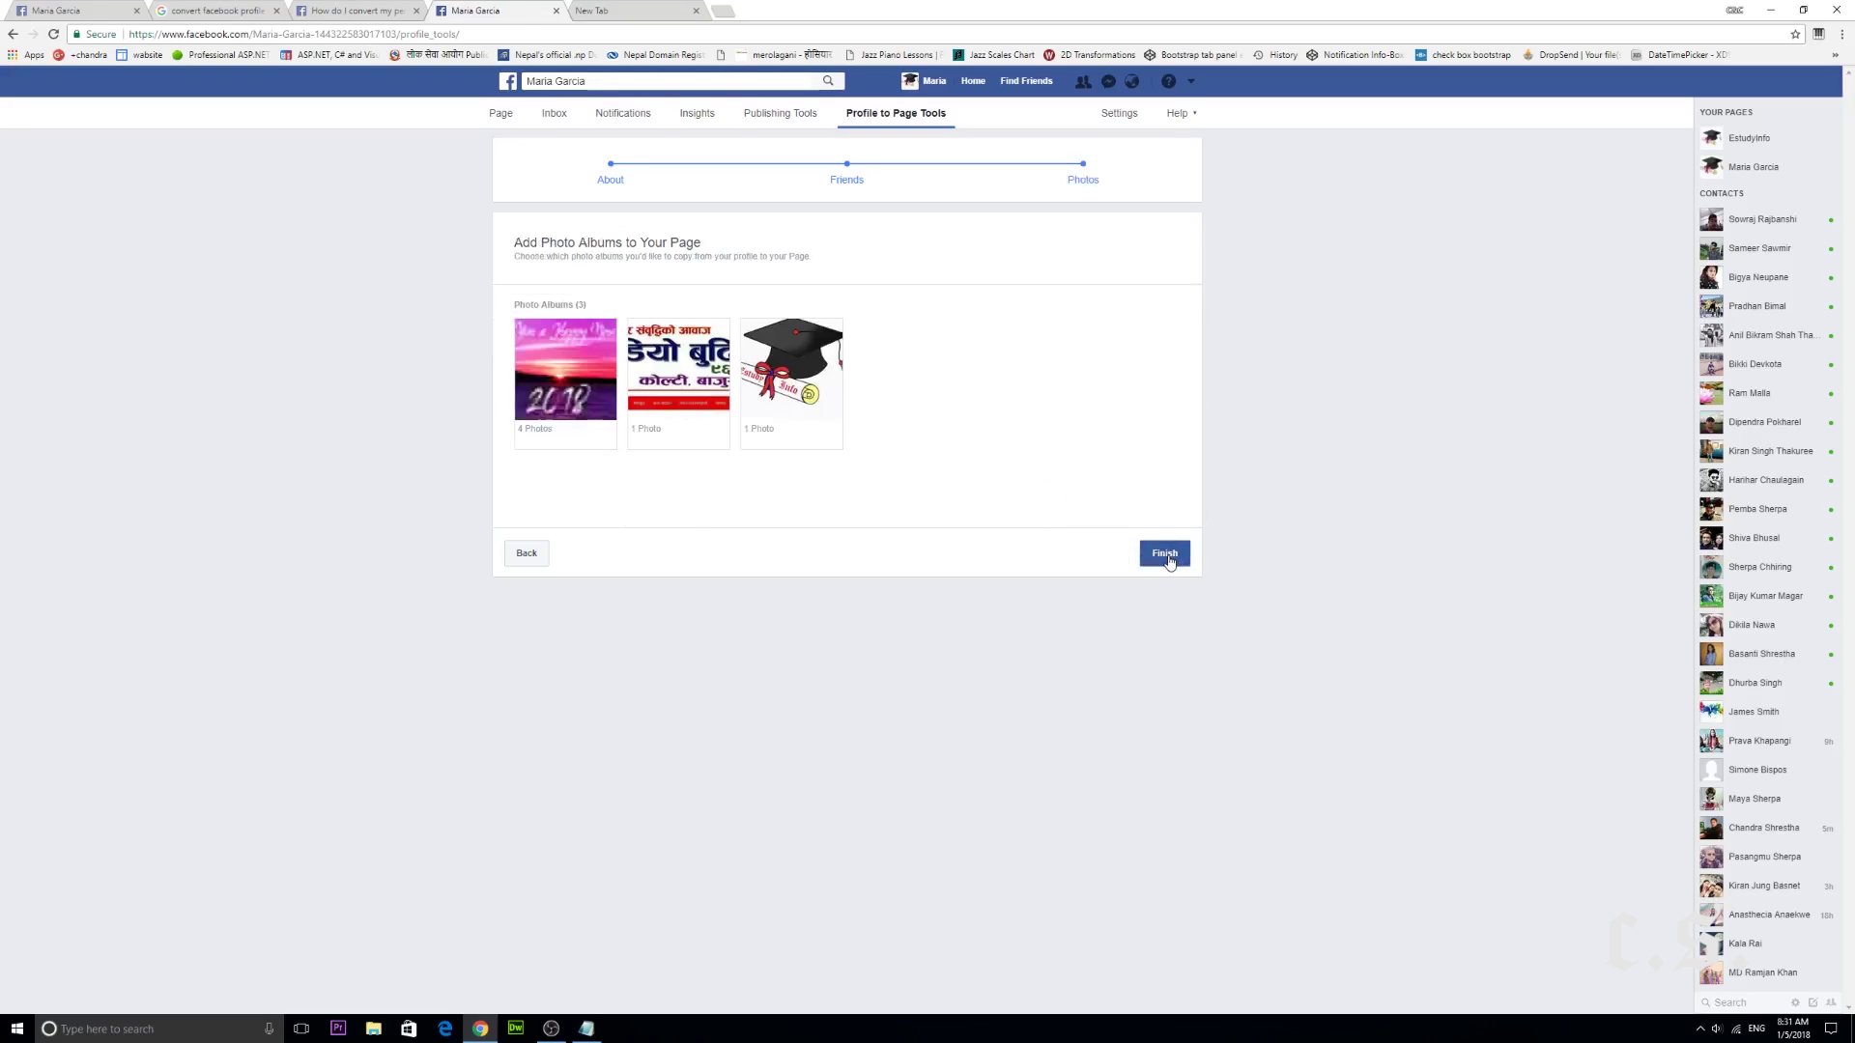
click(807, 361)
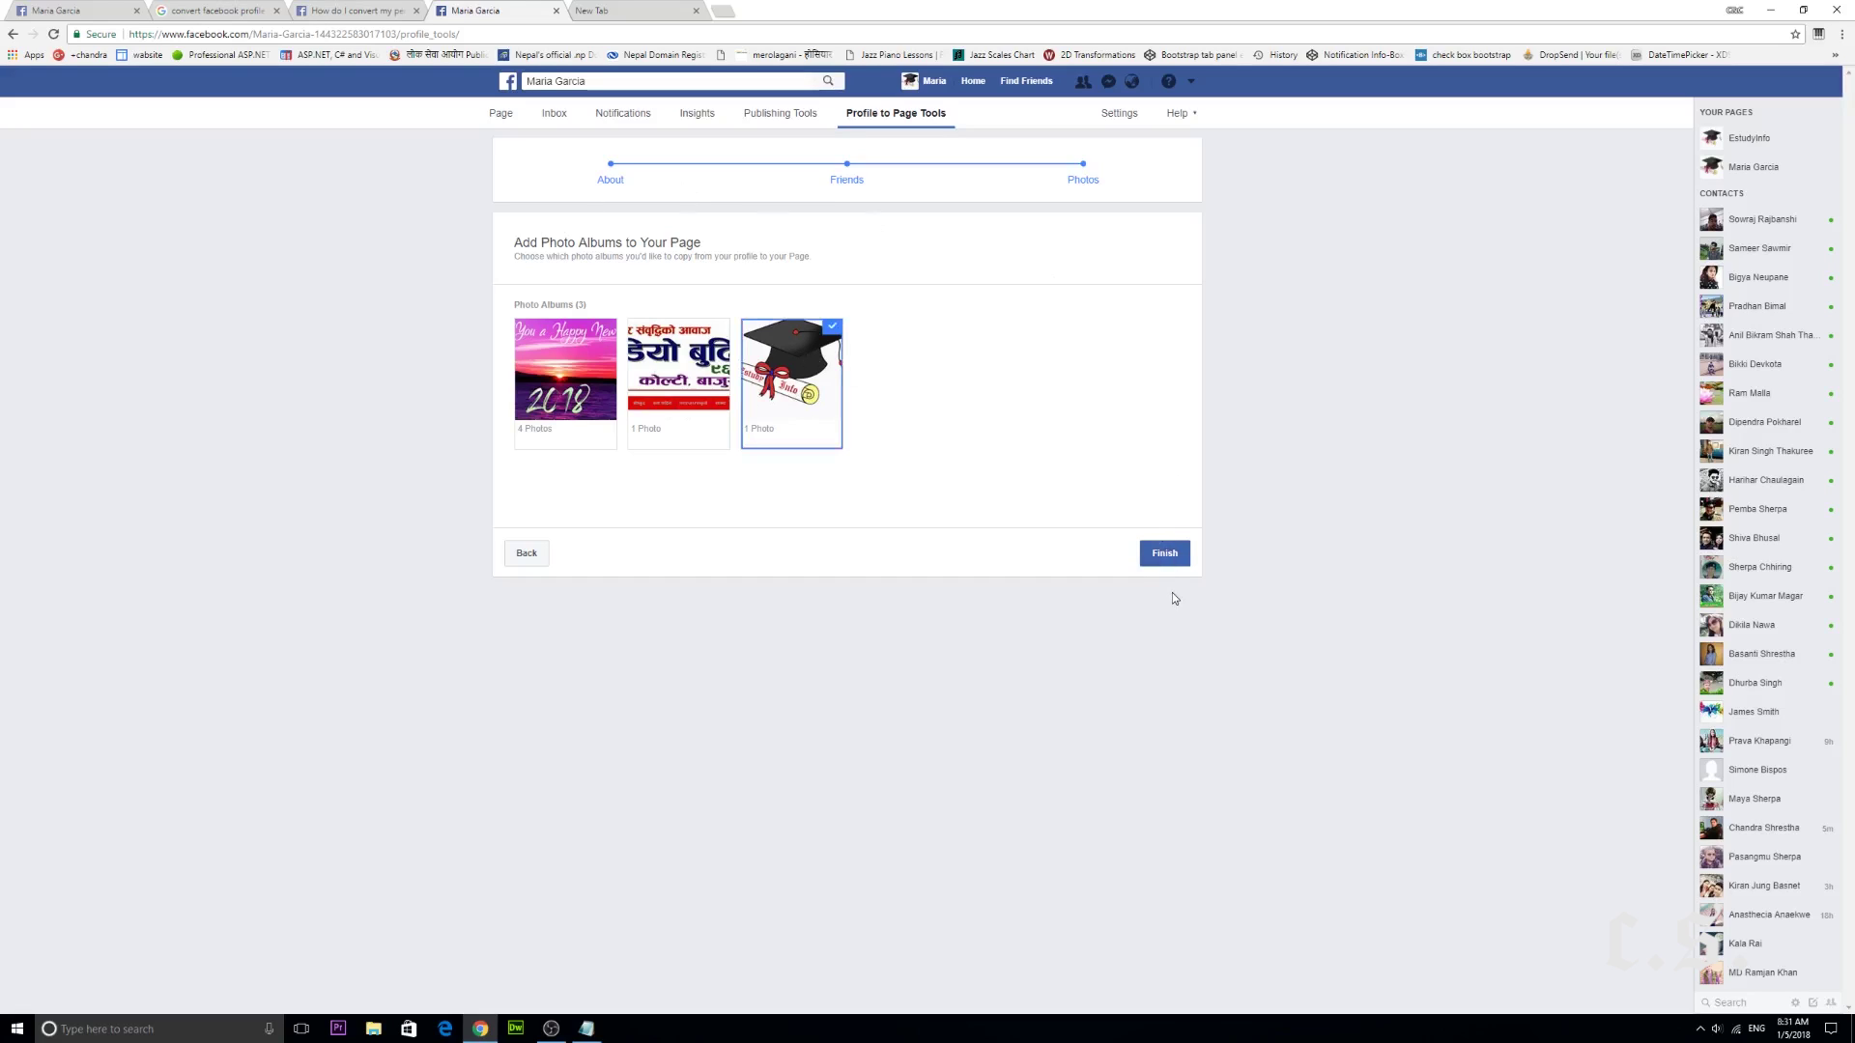
click(1174, 556)
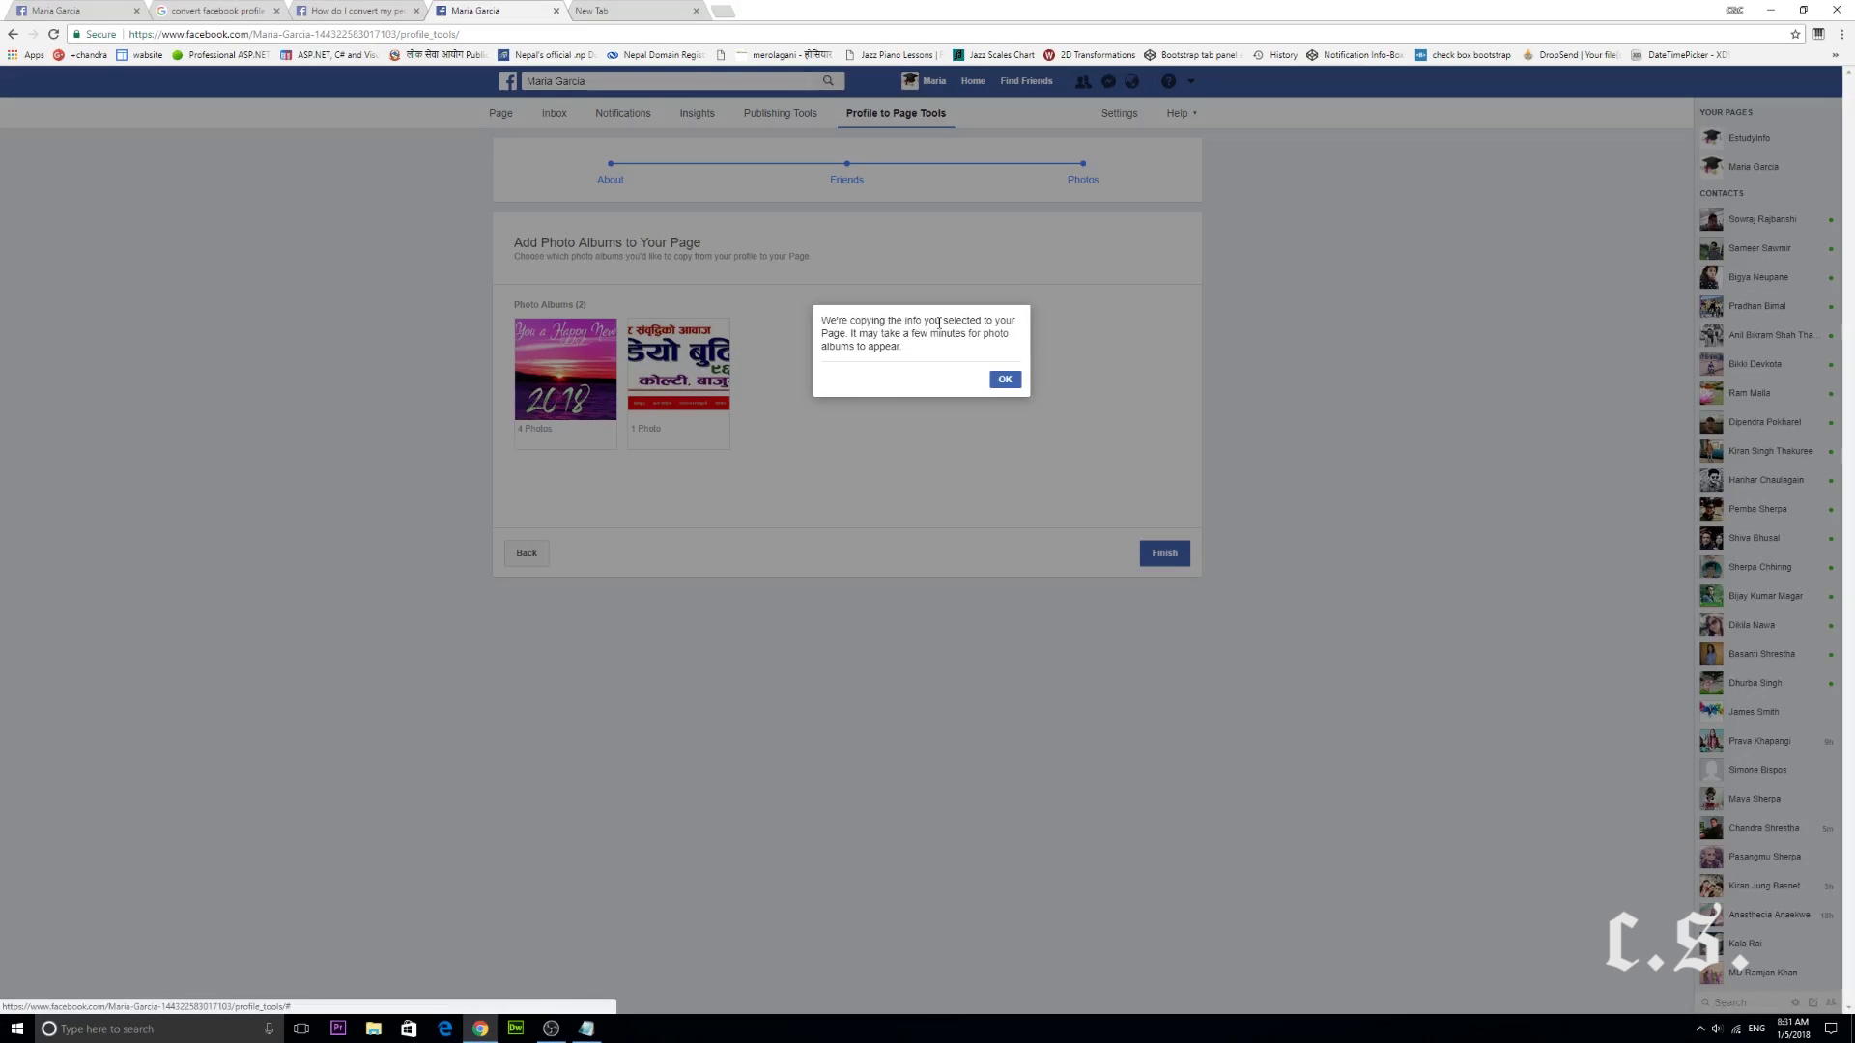
click(1005, 381)
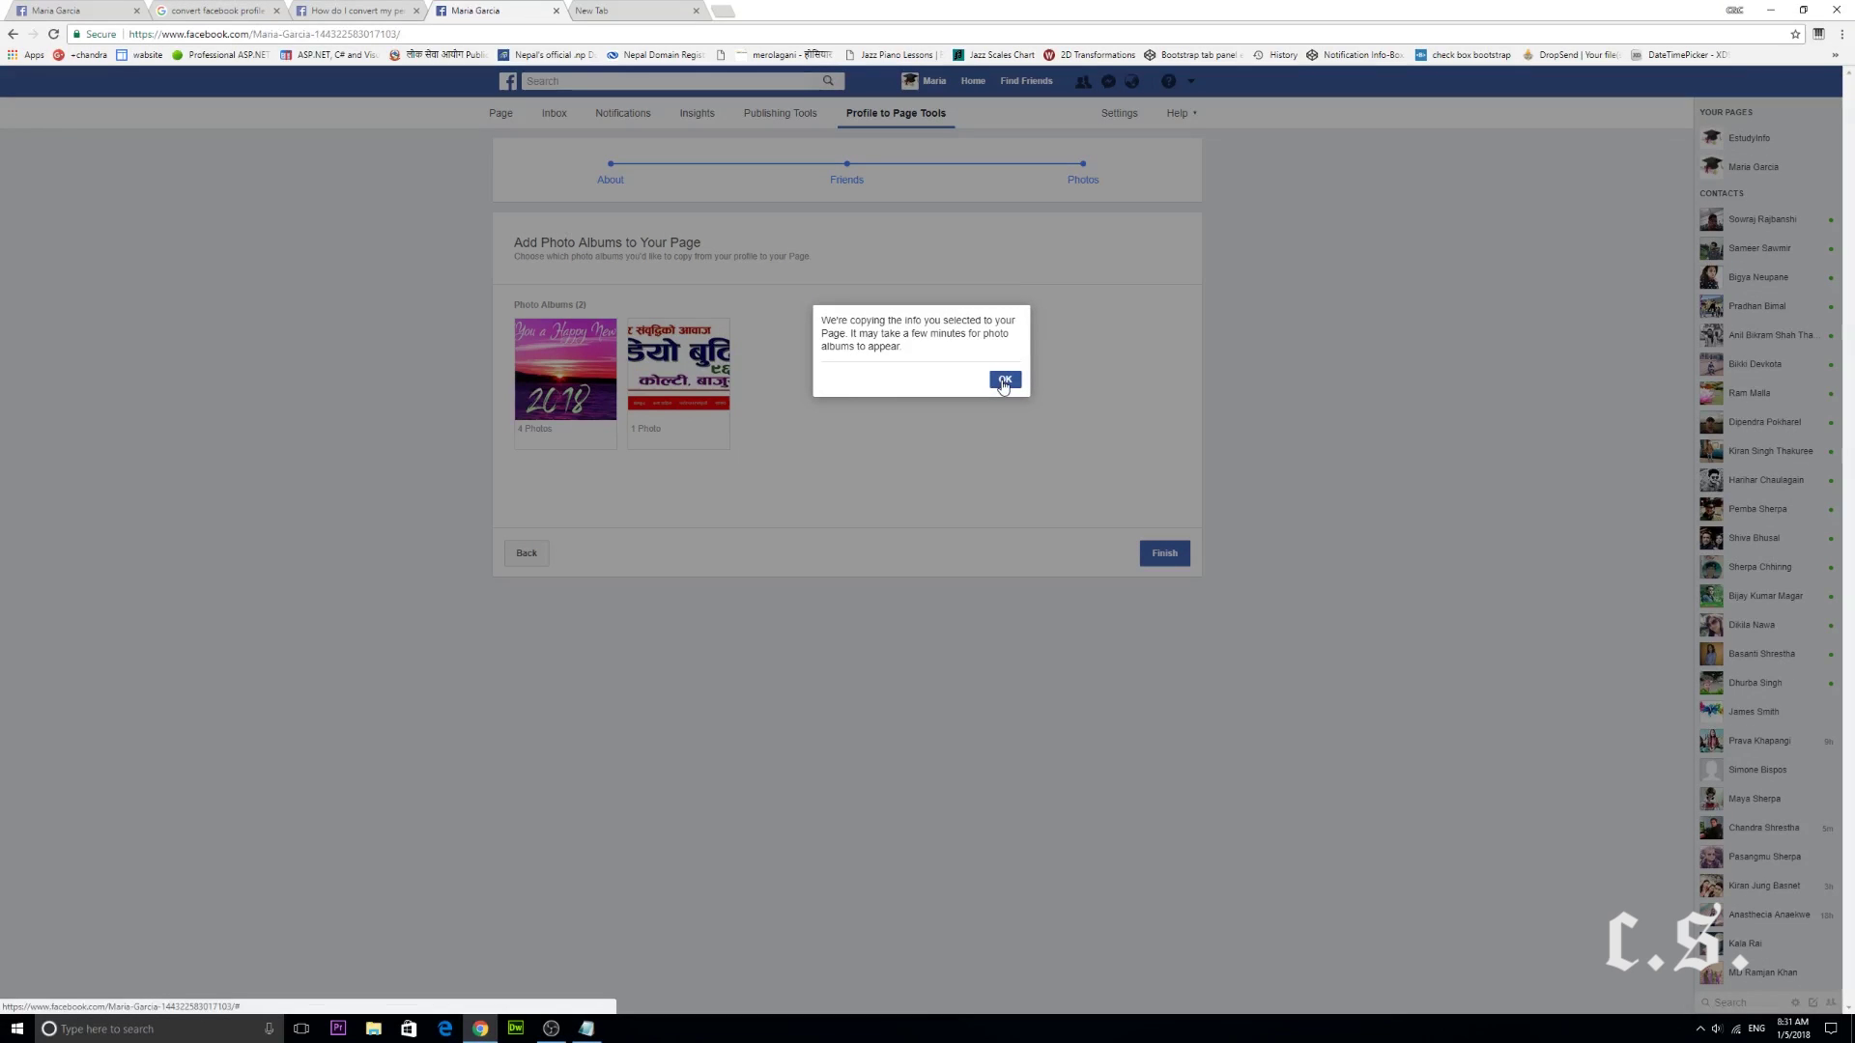